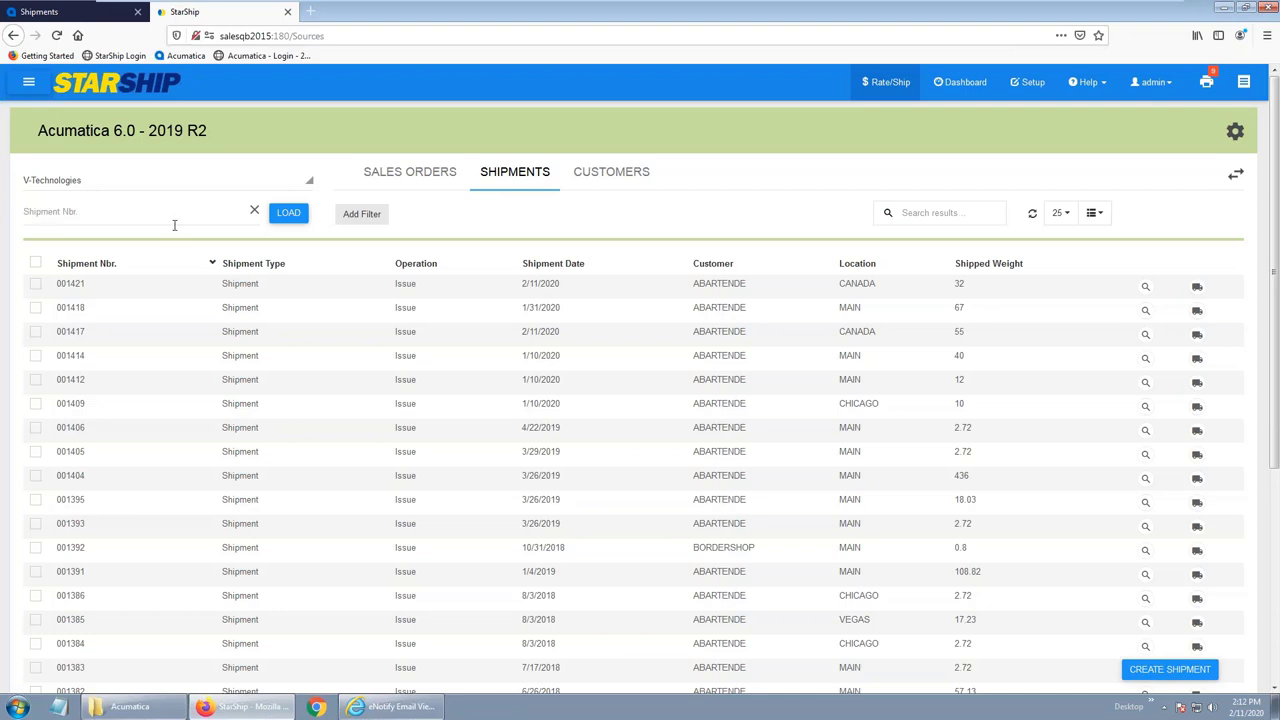
Step: Examine which fields are available for filtering the shipments list, and close the filter without applying one
left_click(378, 218)
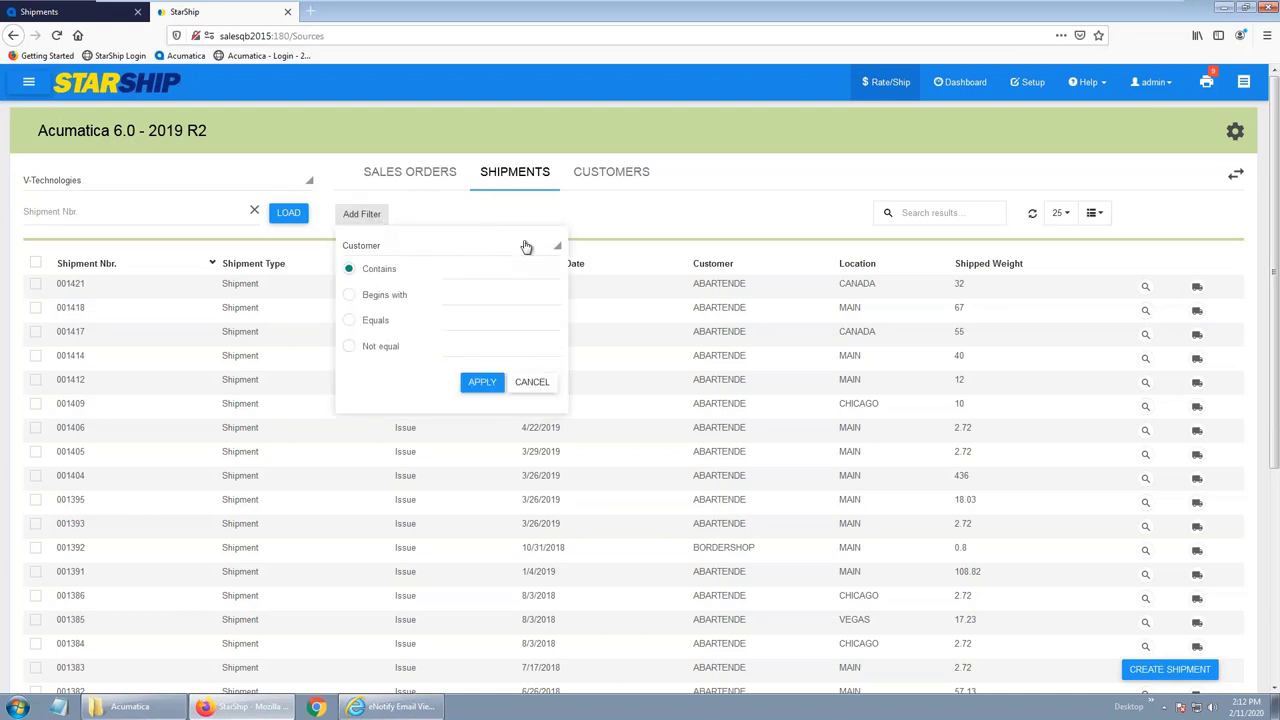
left_click(522, 247)
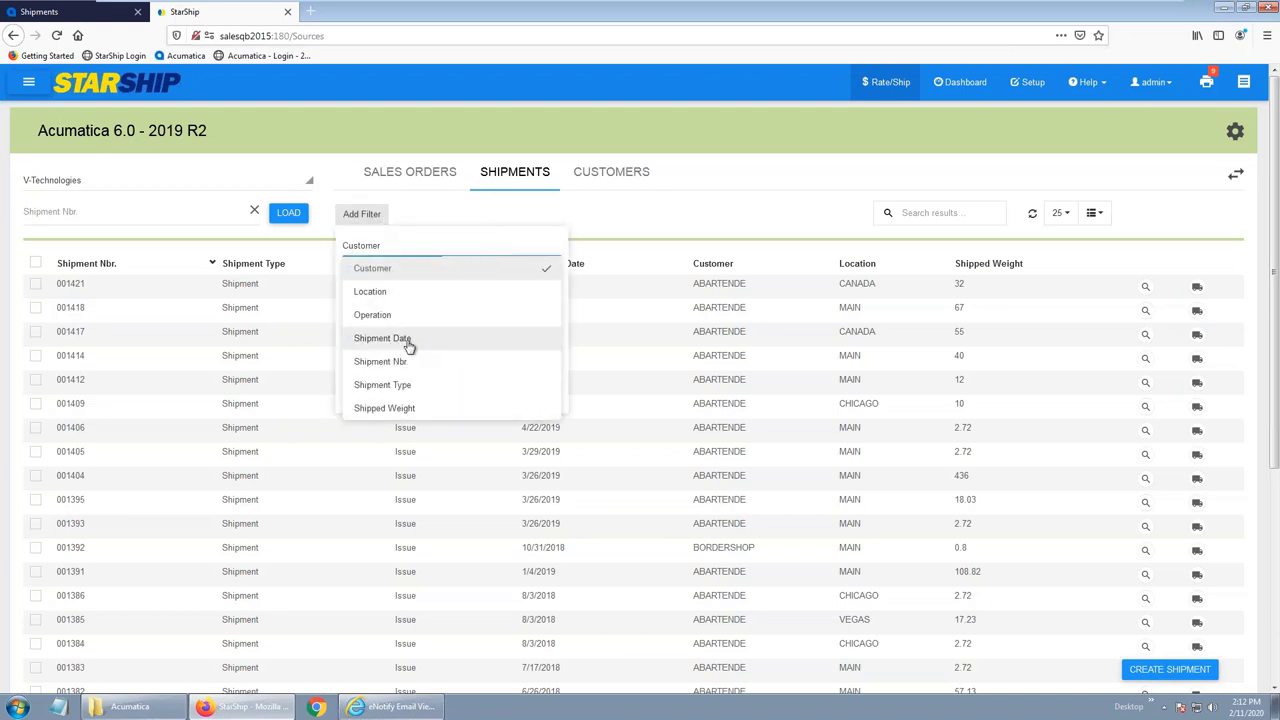
scroll(403, 343, "down", 2)
scroll(414, 219, "up", 3)
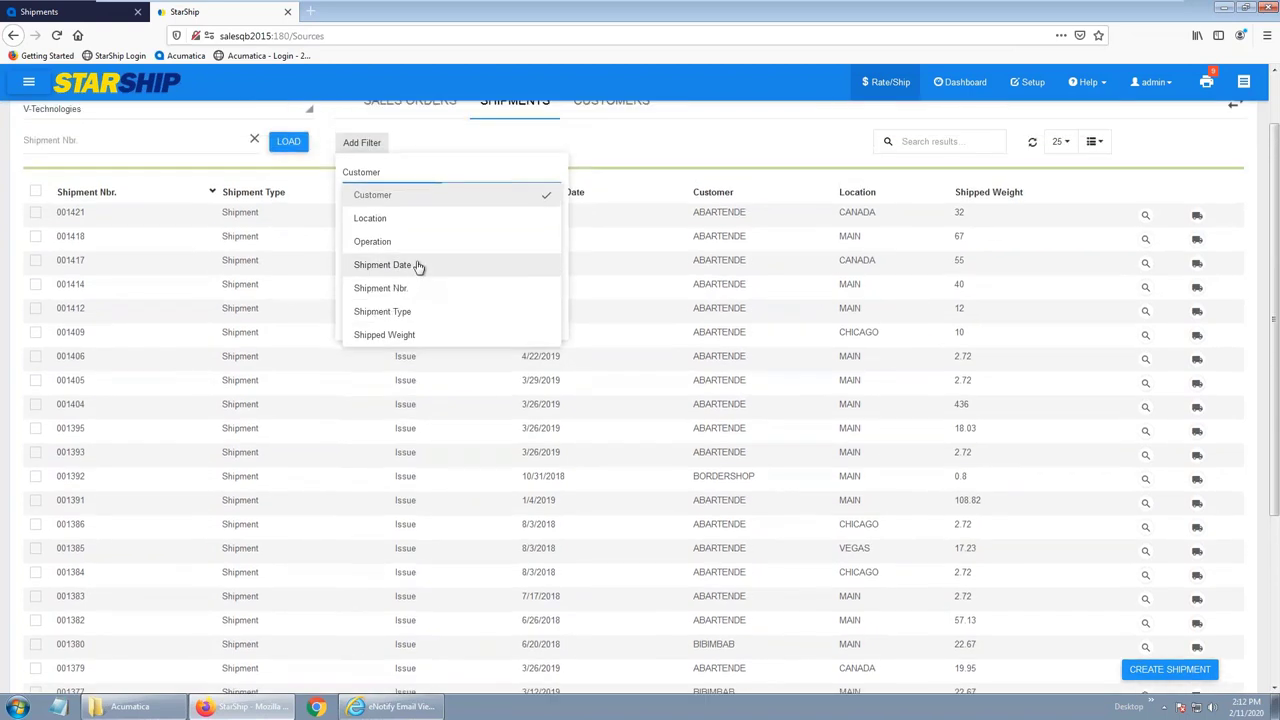
left_click(680, 224)
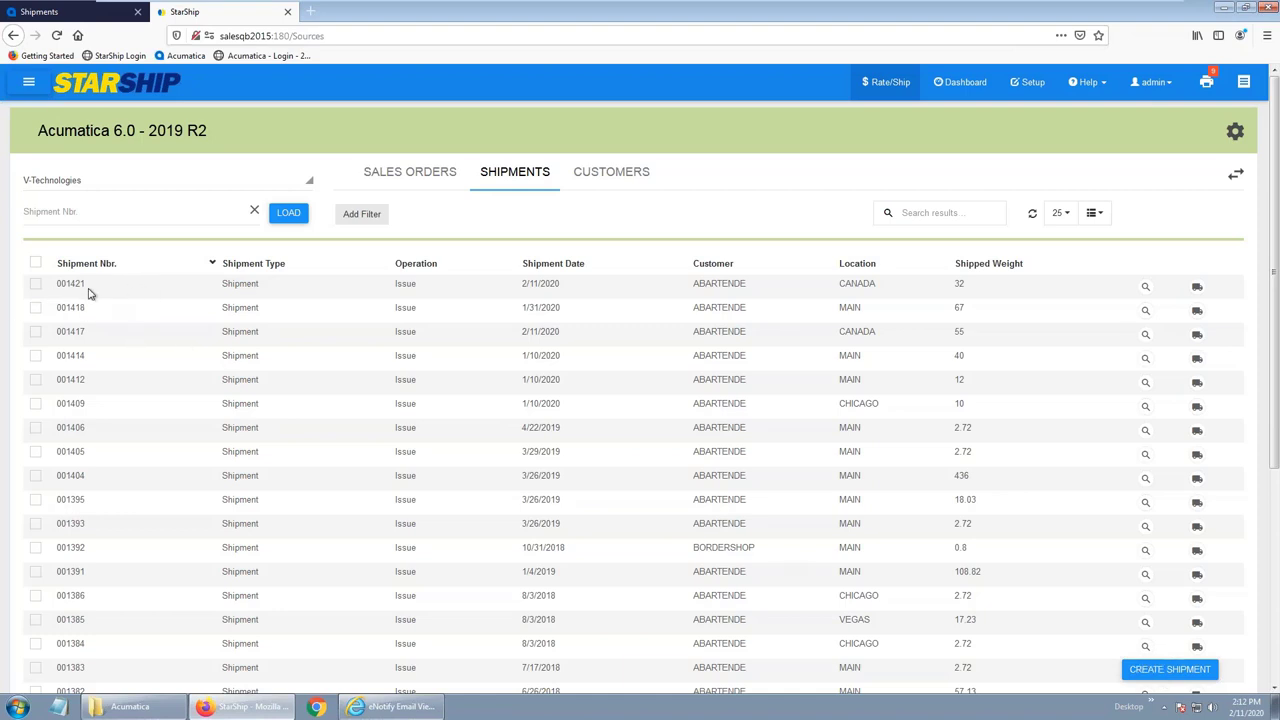
Step: Open the first listed shipment for shipping and set its sender address ID to SEALT
left_click(1197, 288)
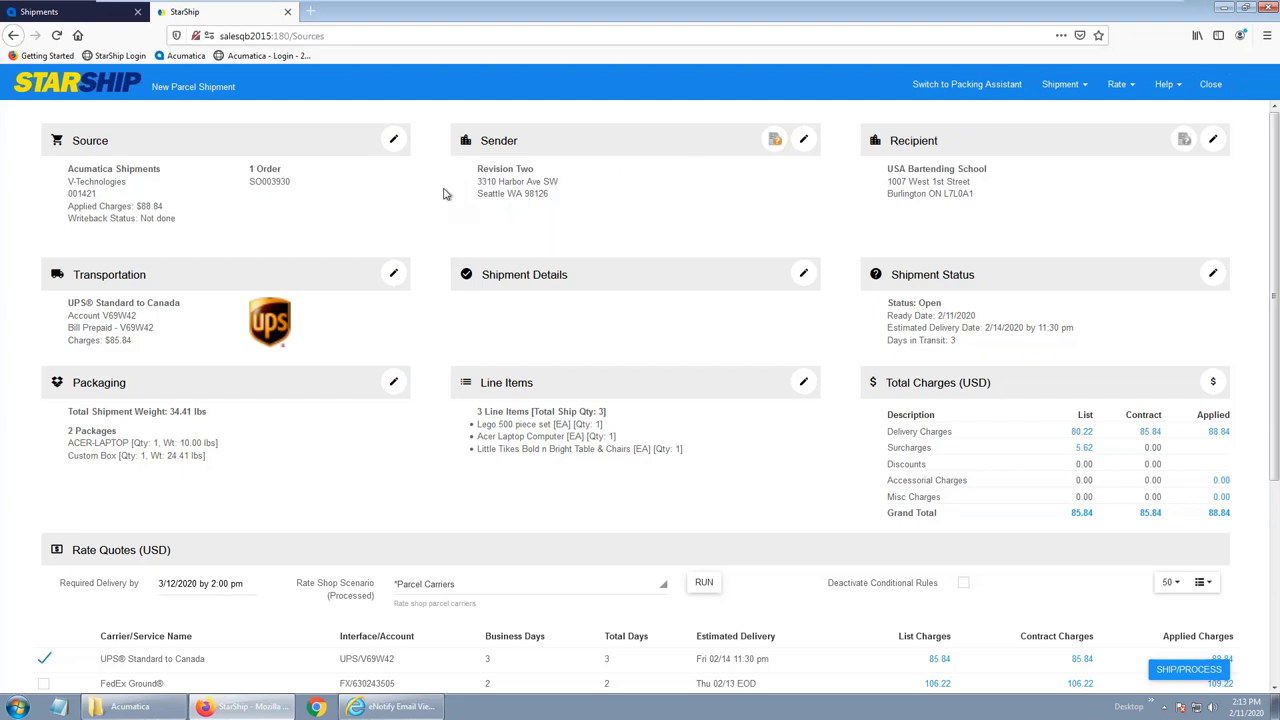
left_click(806, 143)
left_click(545, 237)
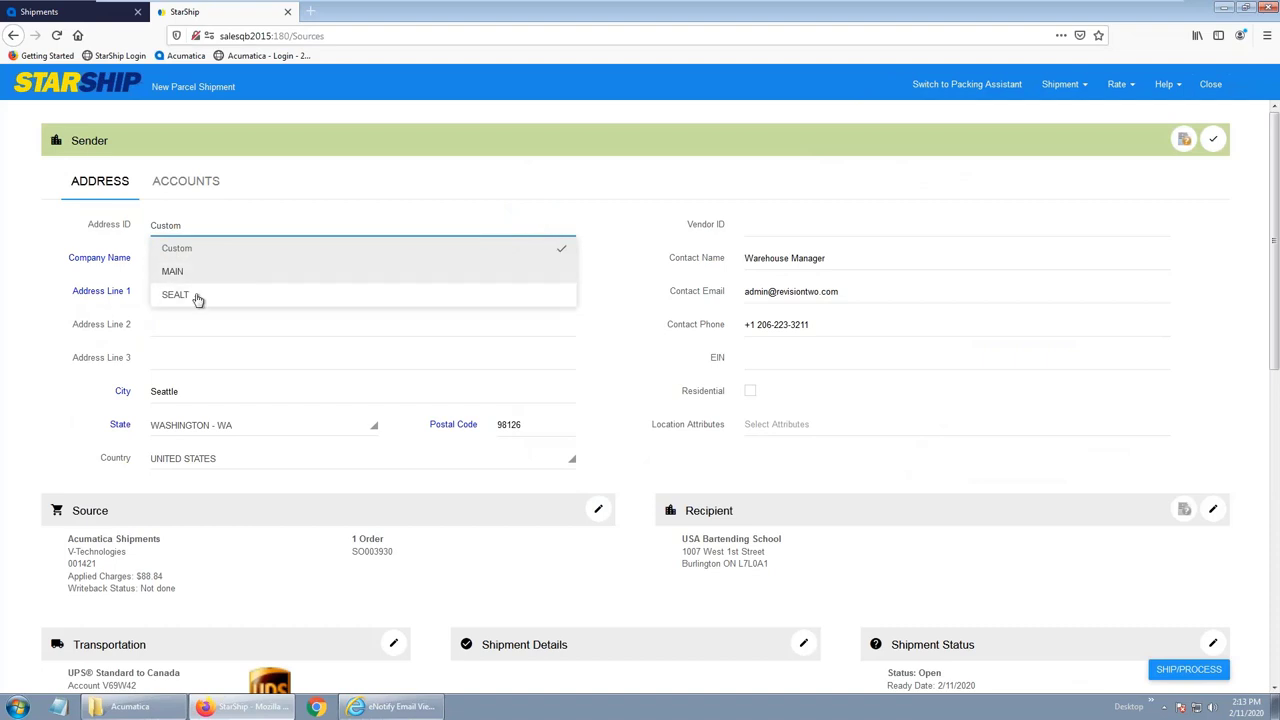
left_click(187, 302)
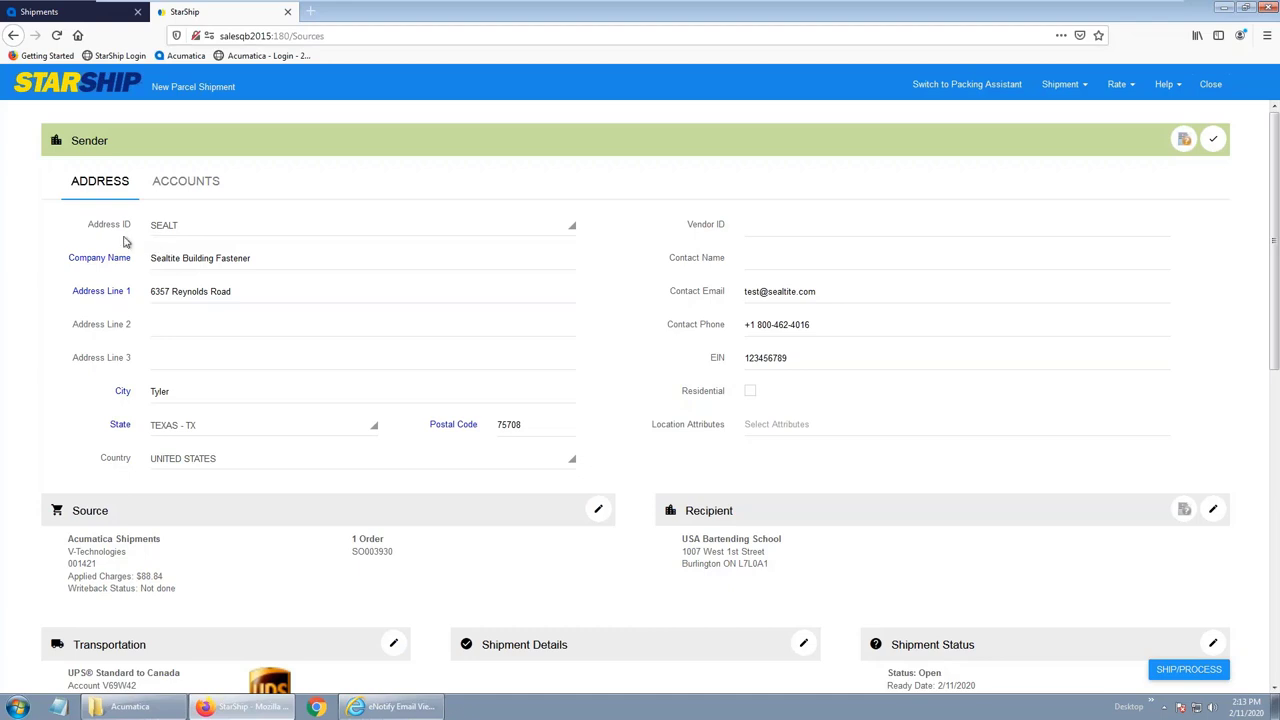
left_click(1213, 139)
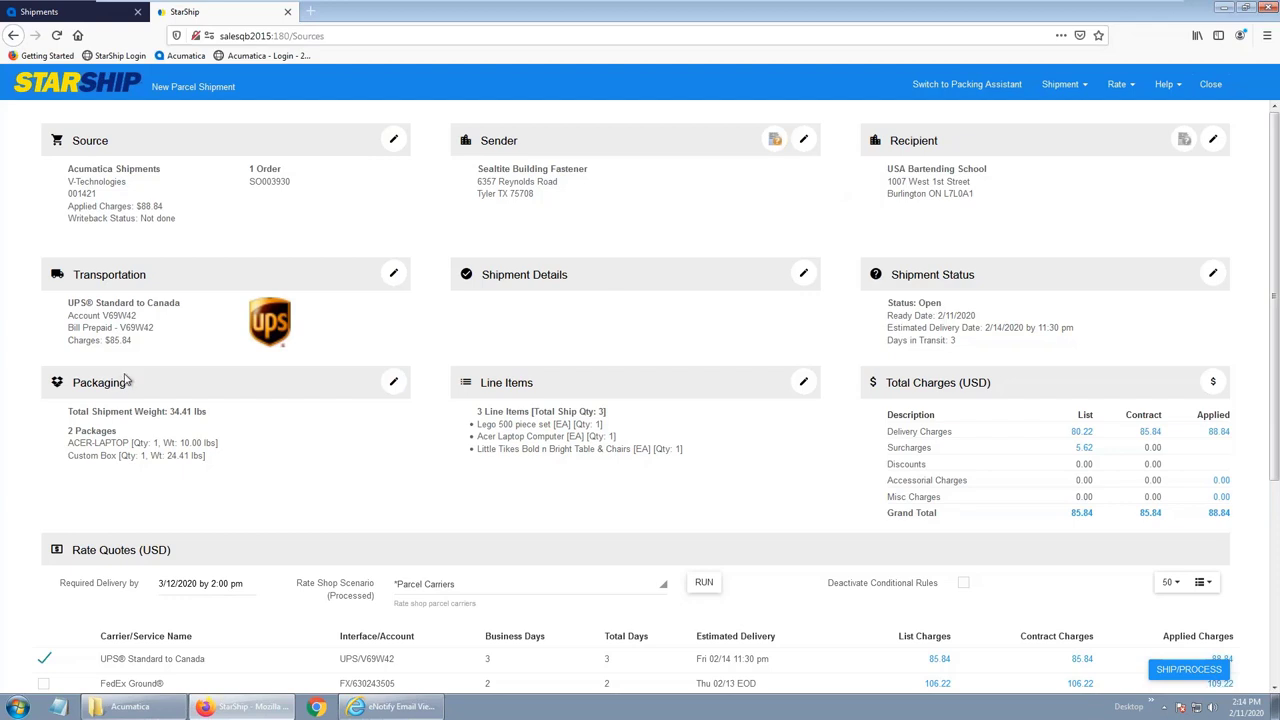
Step: Set the shipment's transportation billing to Third Party with USA Bartending School (BAR) as the paying party
left_click(394, 274)
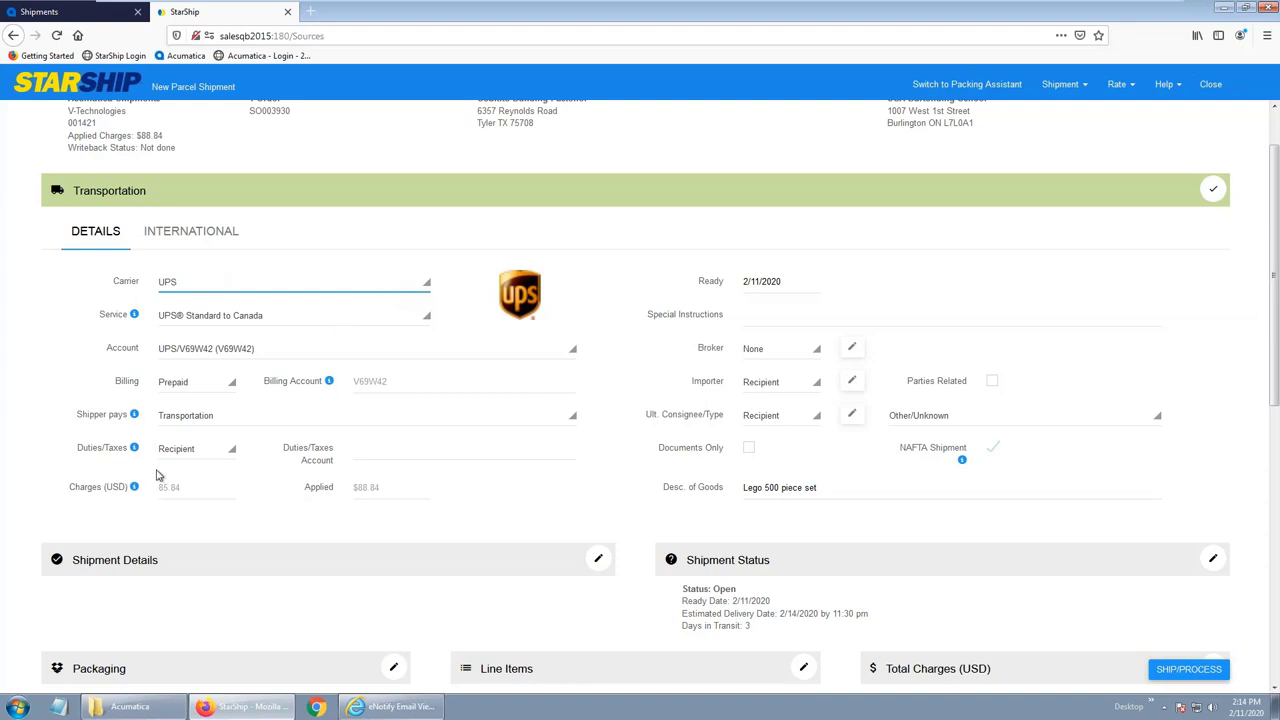
left_click(182, 386)
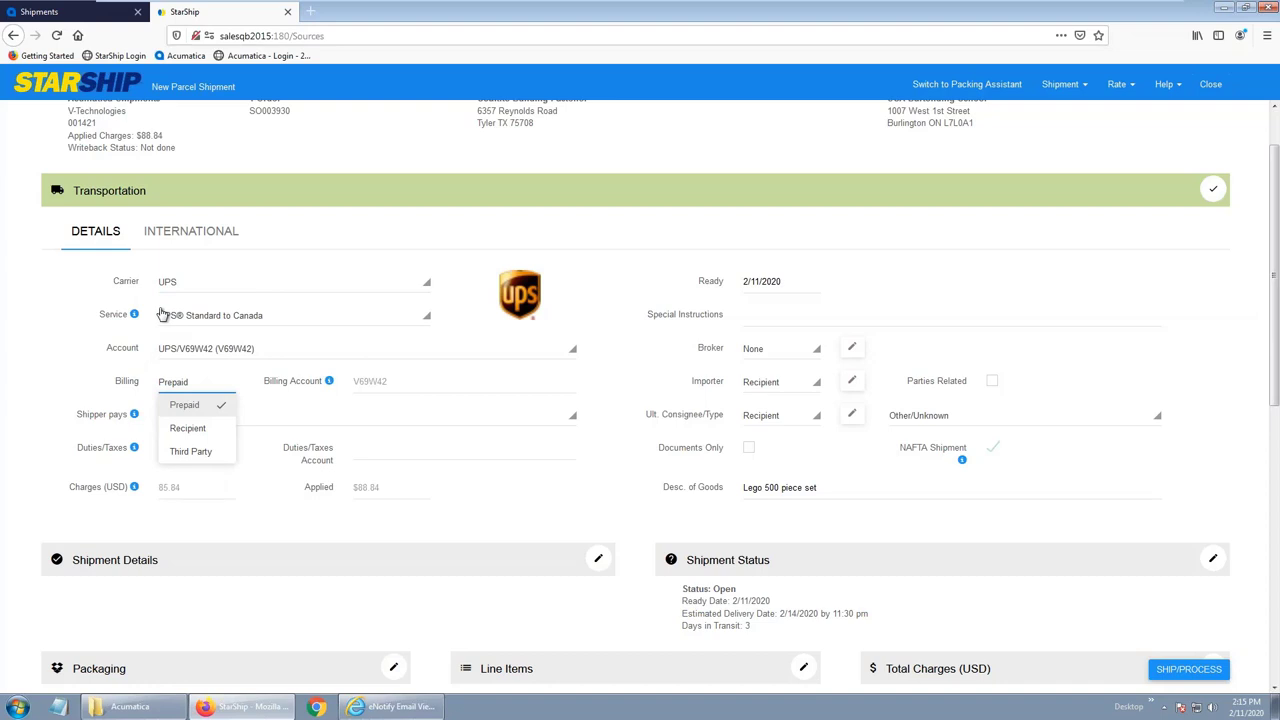
left_click(190, 452)
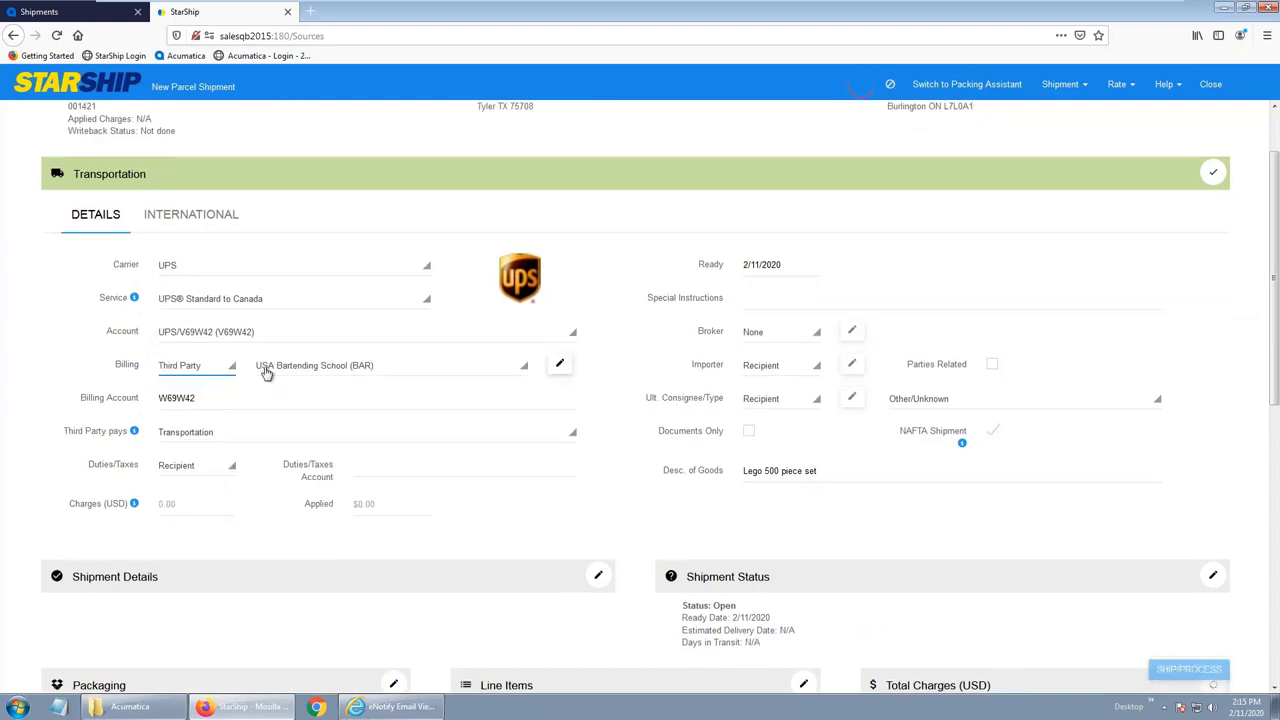
left_click(523, 368)
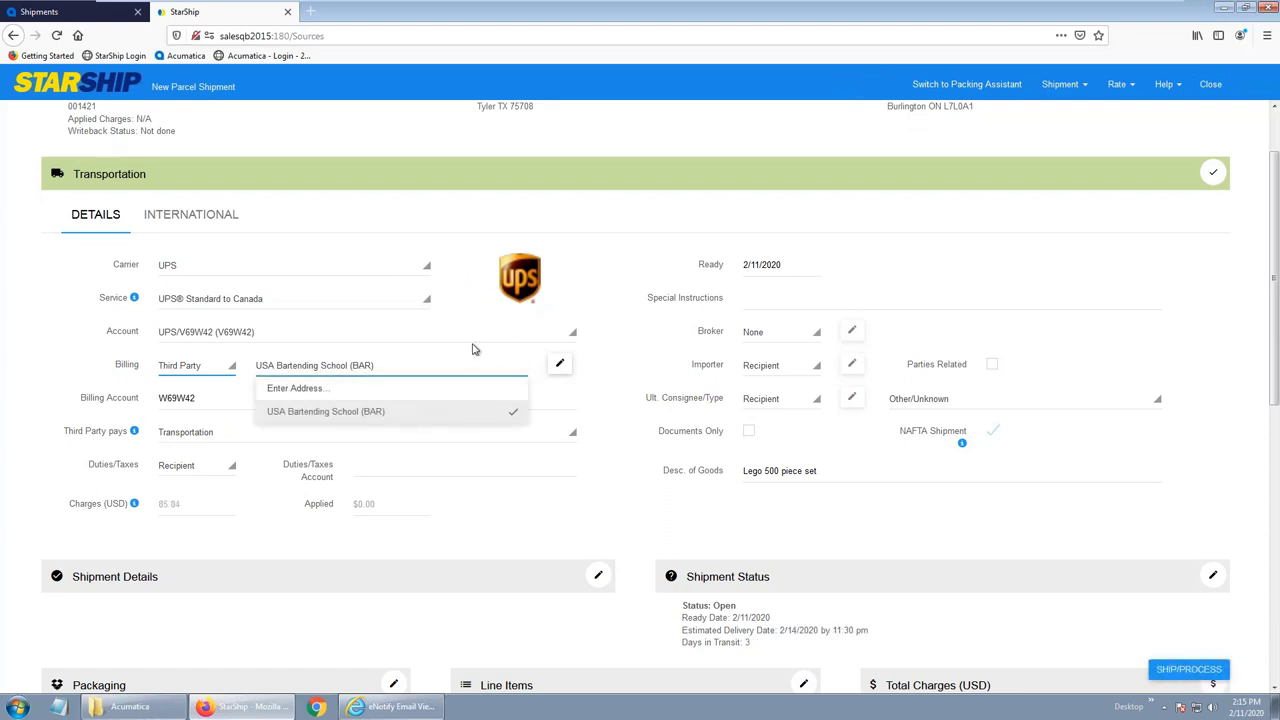
left_click(300, 411)
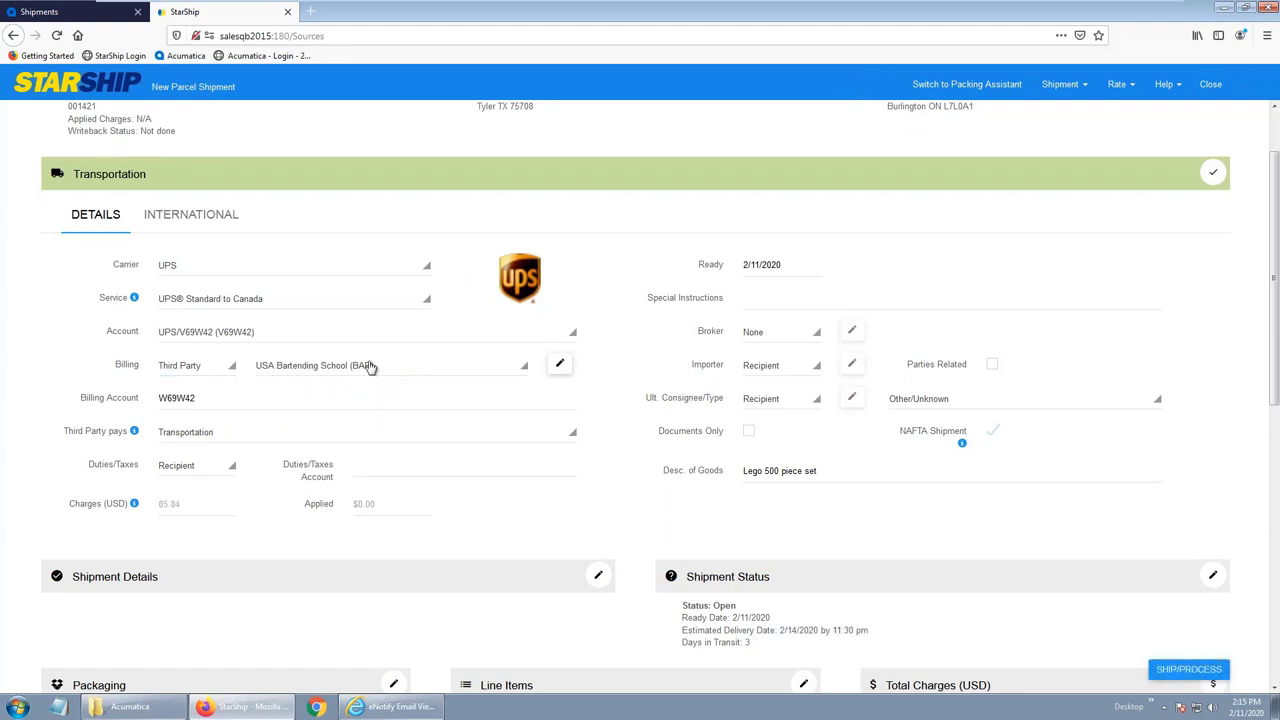
Step: Review the address and carrier accounts stored for the third-party payer USA Bartending School (BAR)
left_click(560, 364)
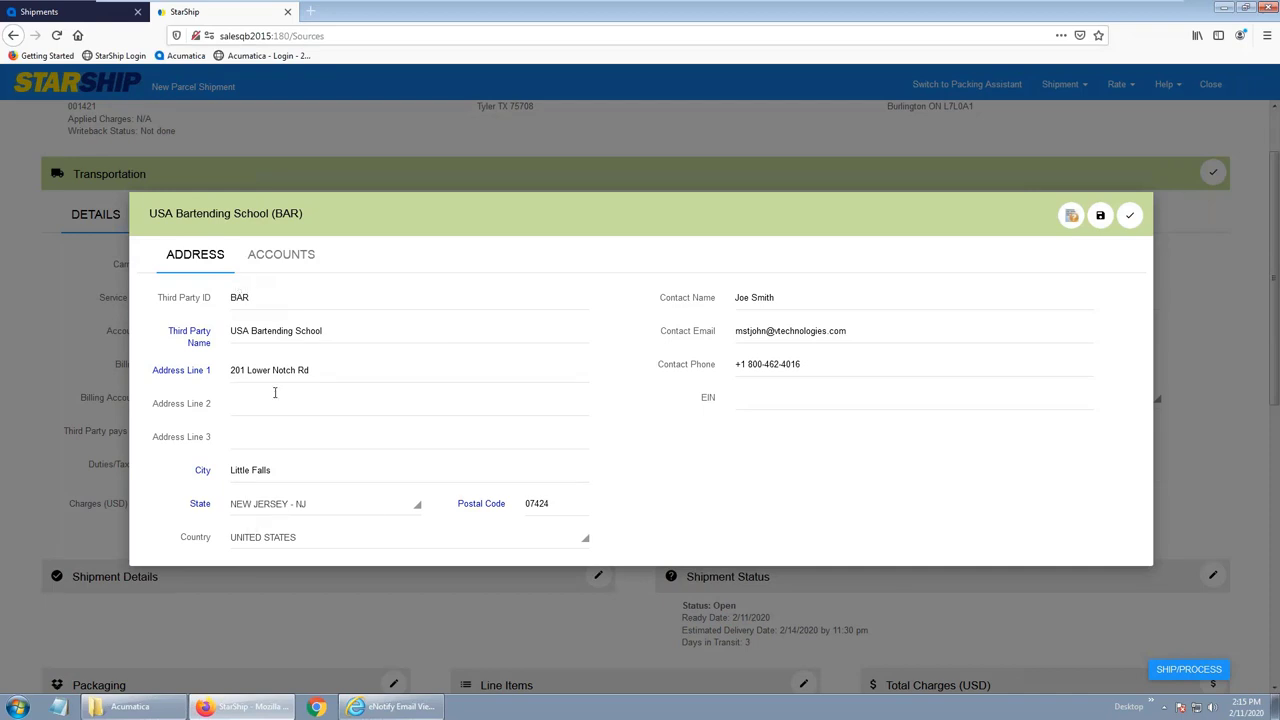
left_click(284, 257)
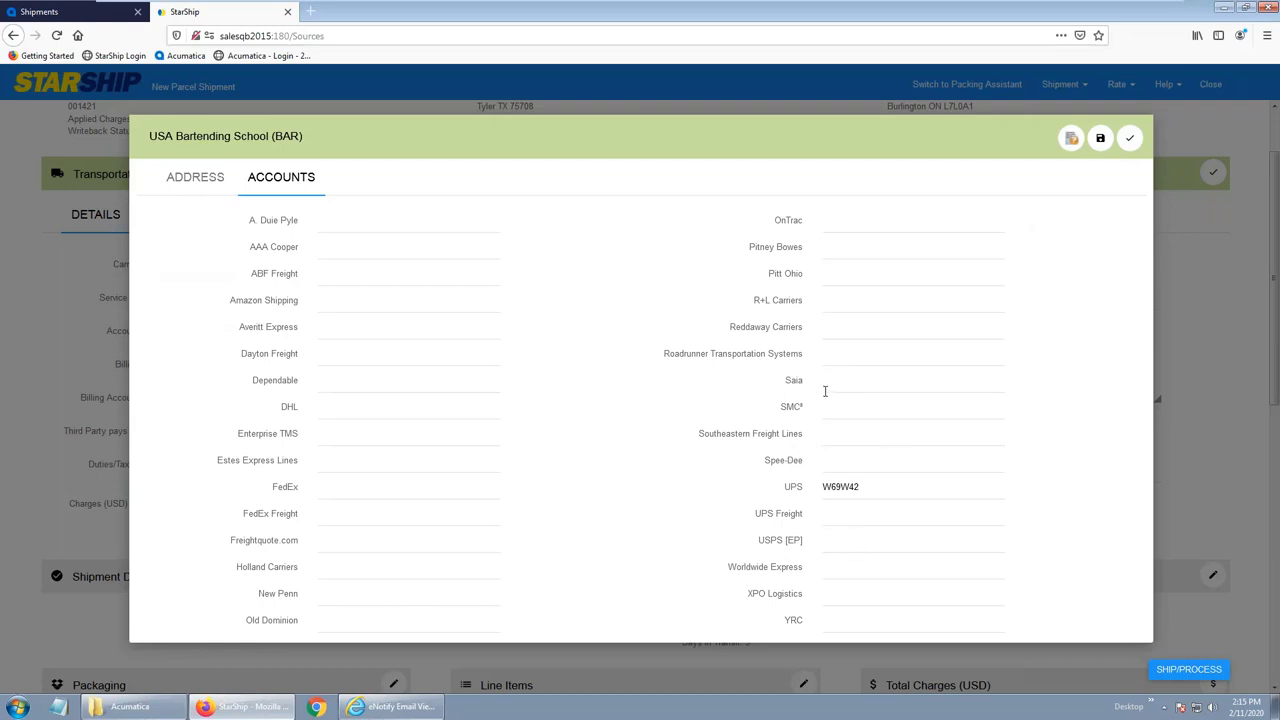
left_click(1130, 140)
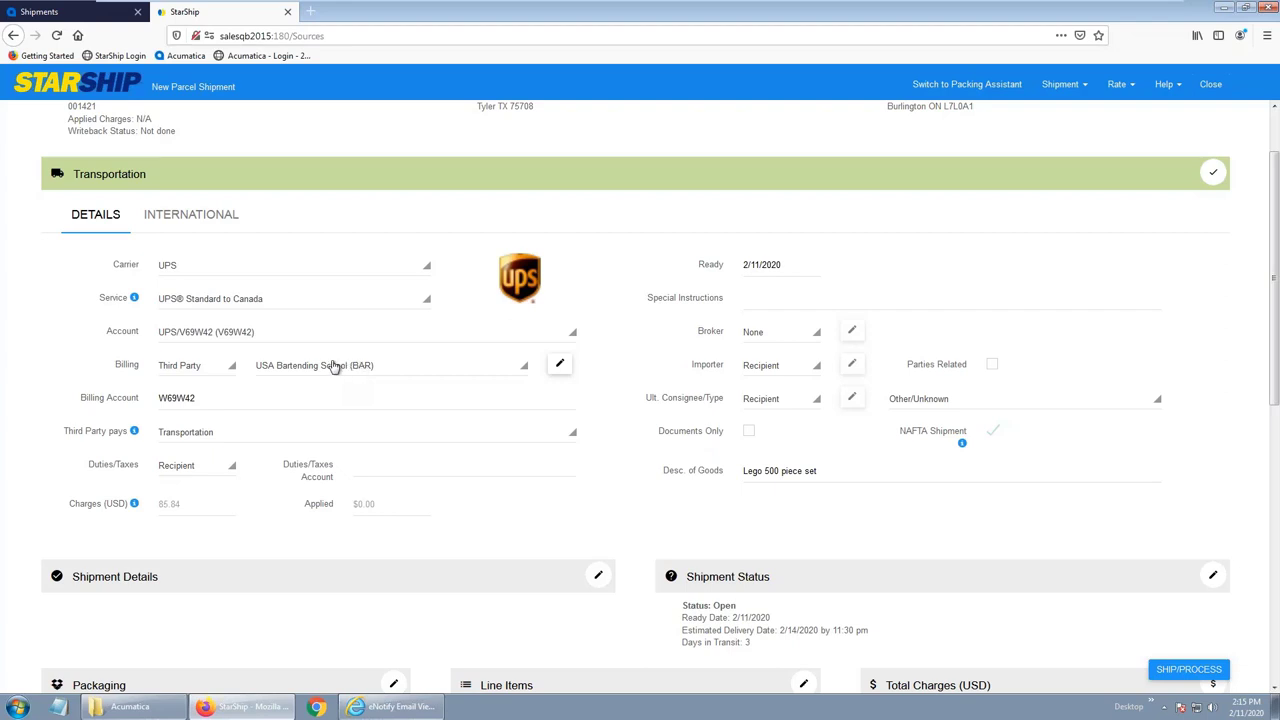
Step: Set the transportation billing back to Prepaid and close the transportation section
left_click(190, 369)
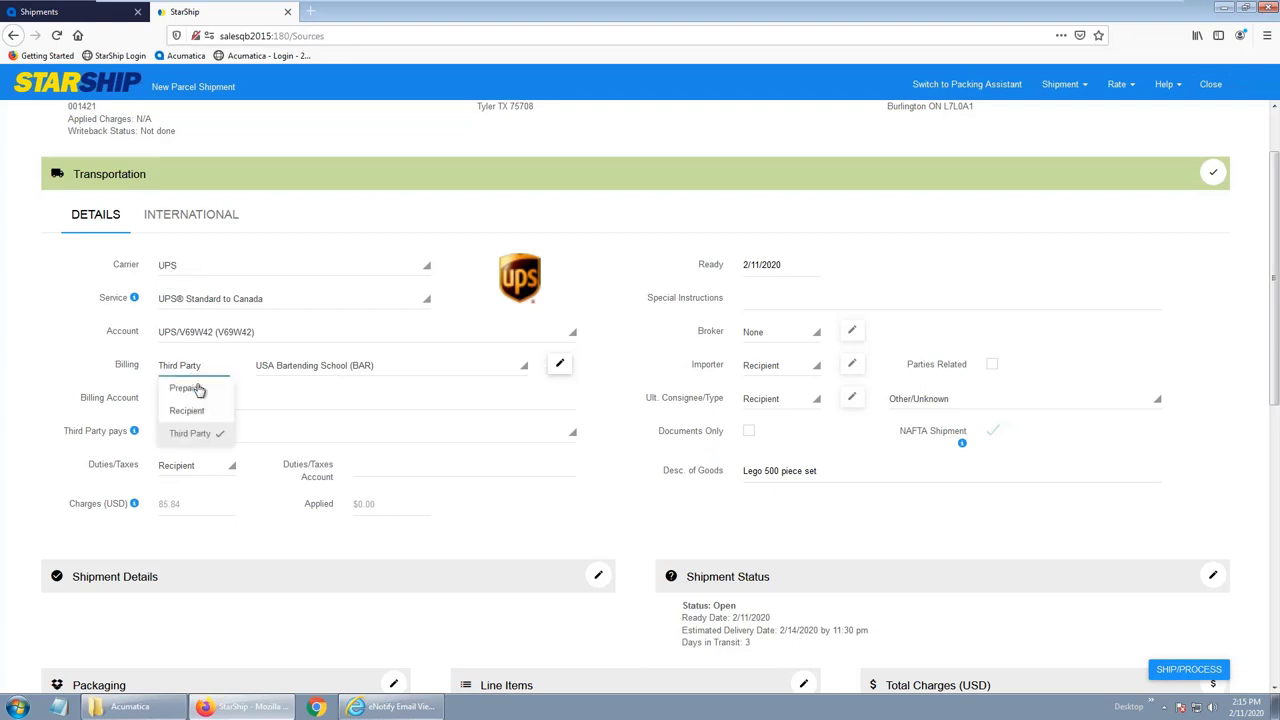
left_click(188, 391)
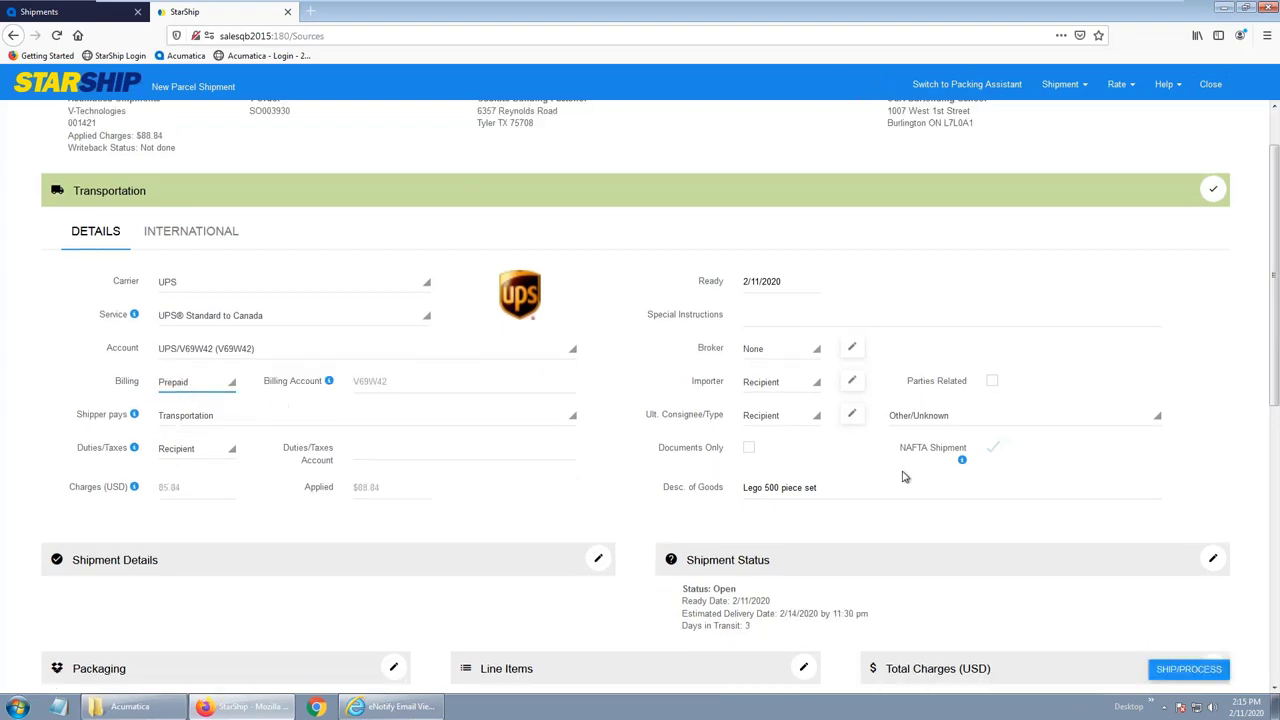
left_click(1210, 191)
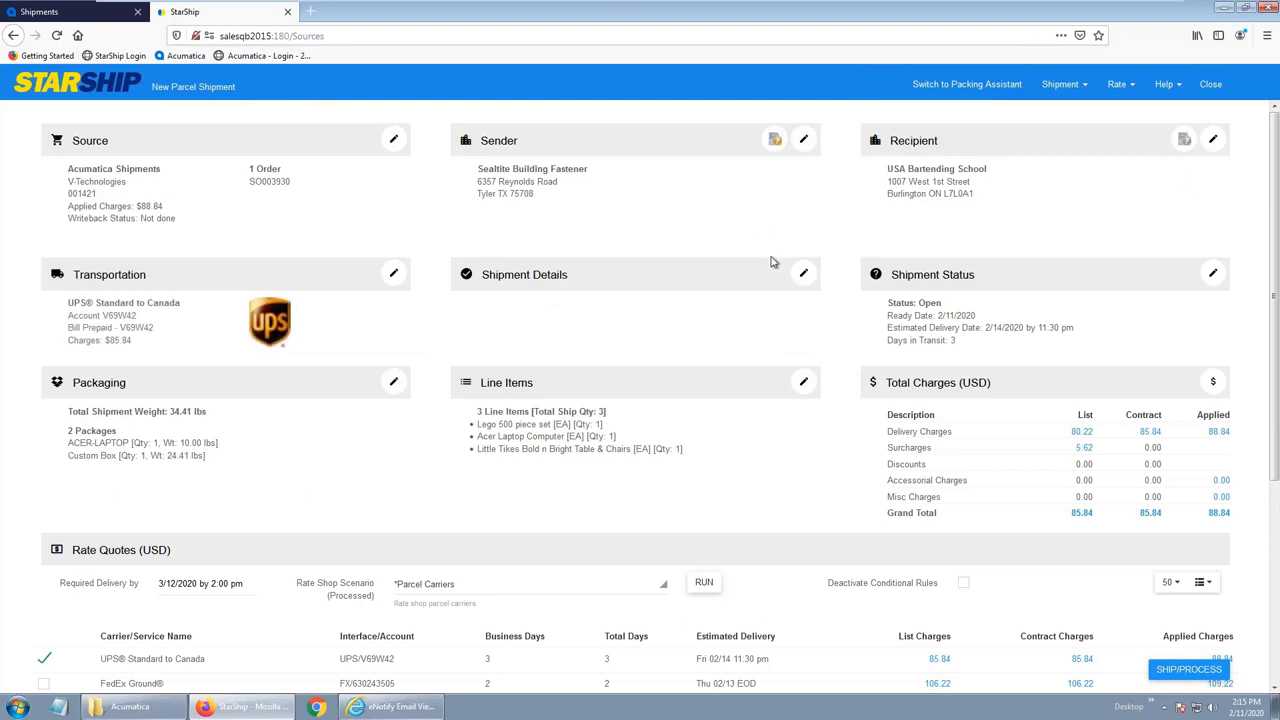
Step: Open the shipment details, enable insurance to show its settings, and disable it again
left_click(804, 275)
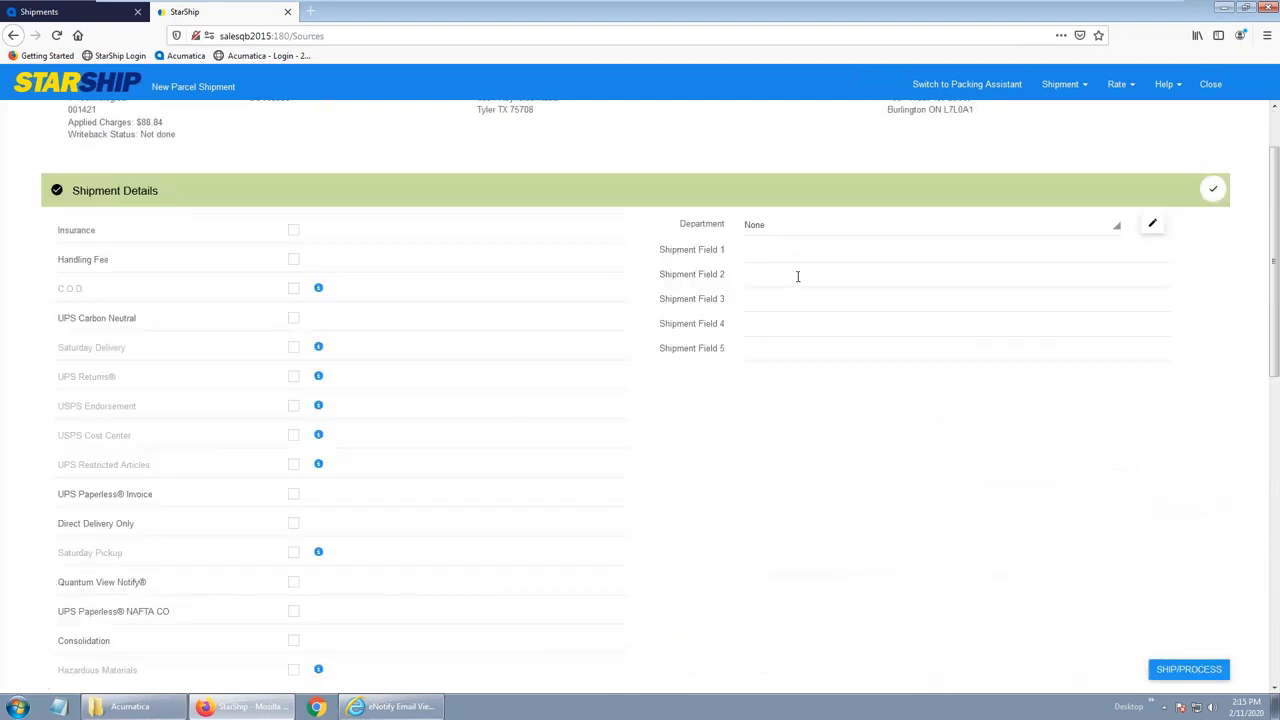
left_click(294, 230)
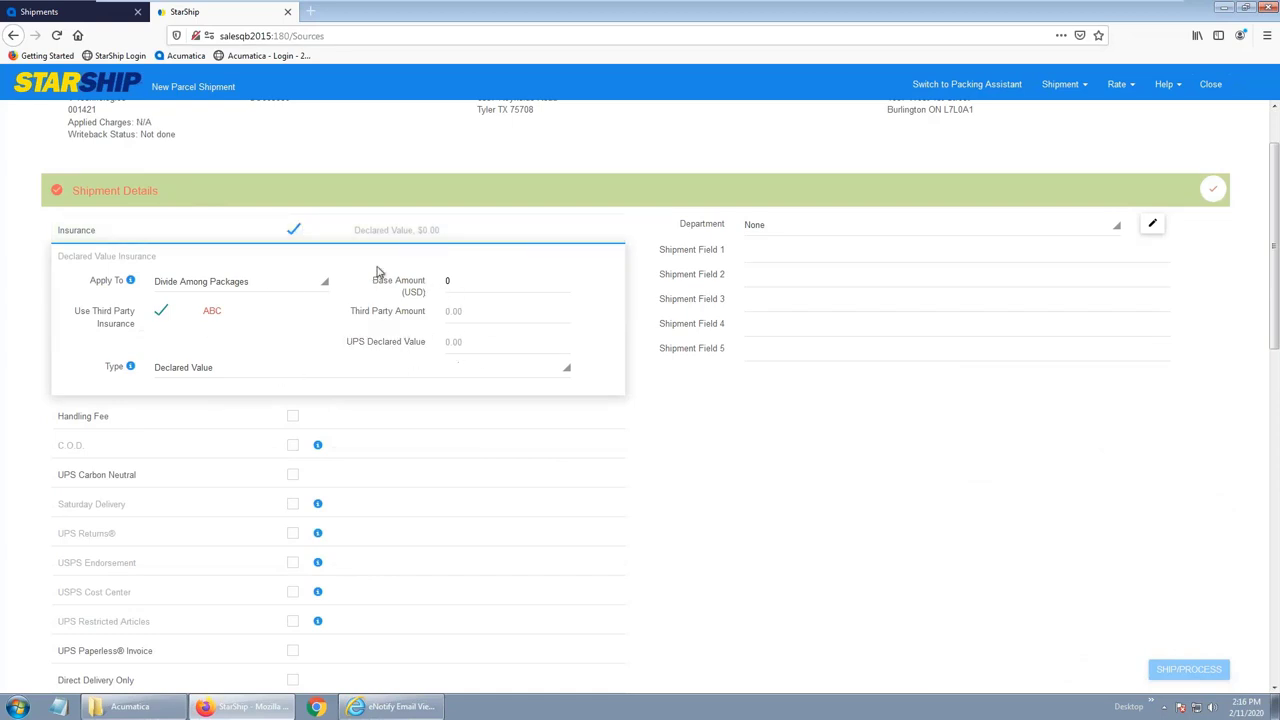
left_click(294, 231)
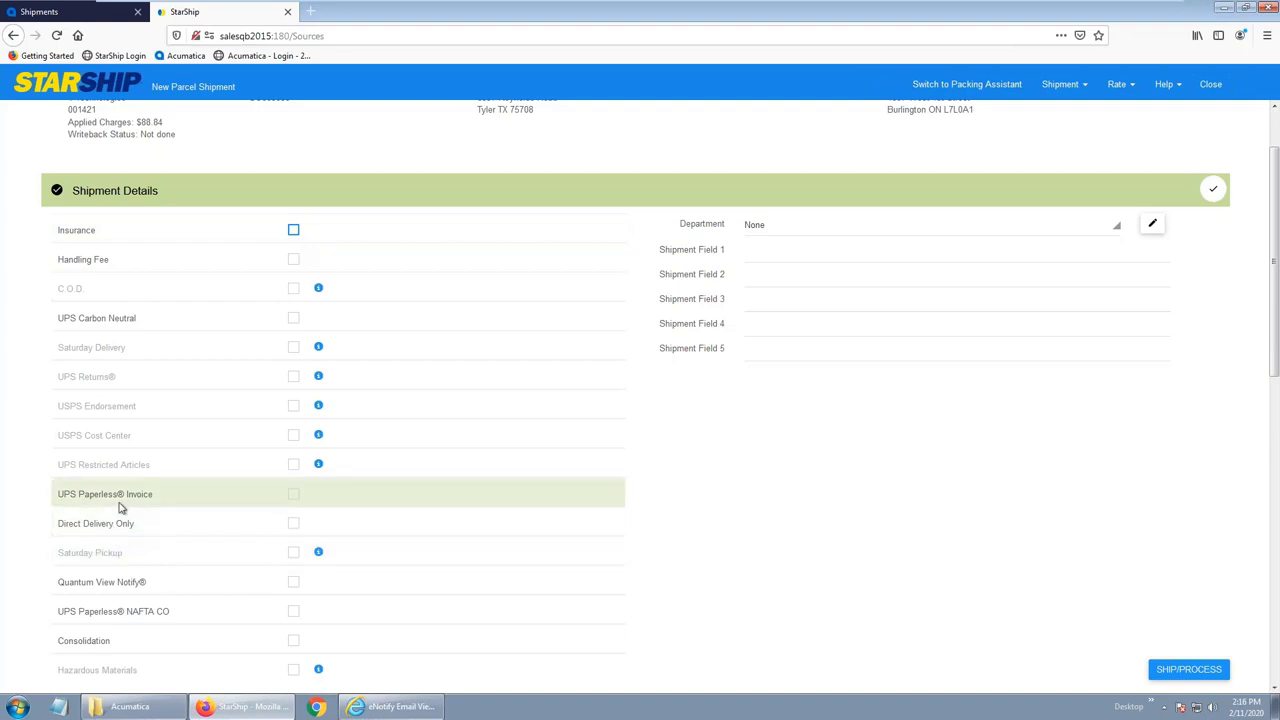
Step: Enable Quantum View Notify to try its email notification settings, turn it off again, and close the shipment details
scroll(157, 505, "down", 1)
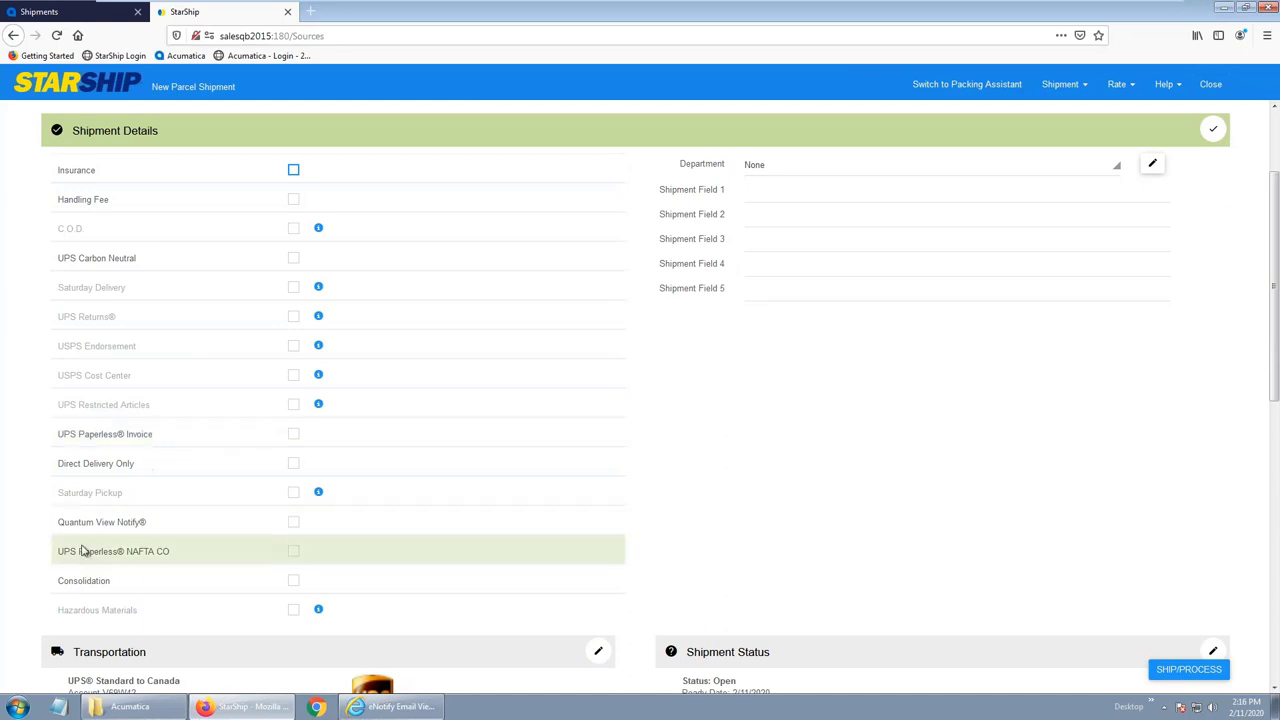
left_click(293, 522)
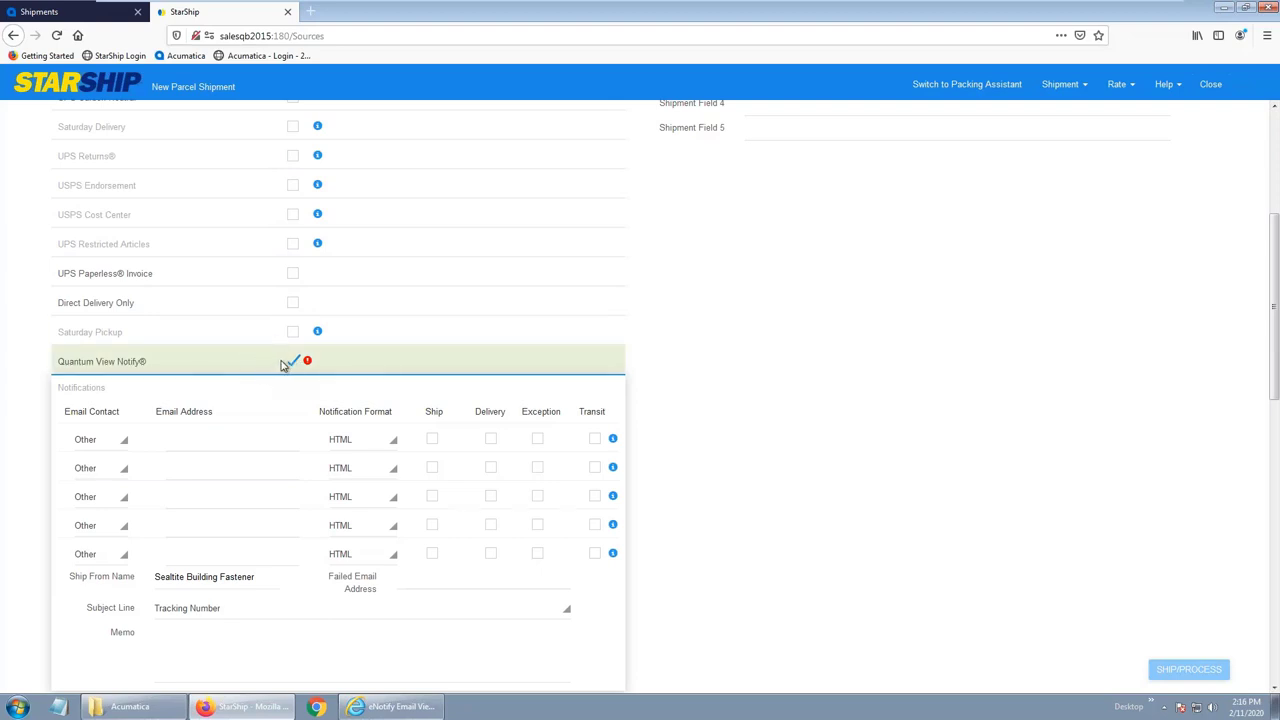
left_click(213, 441)
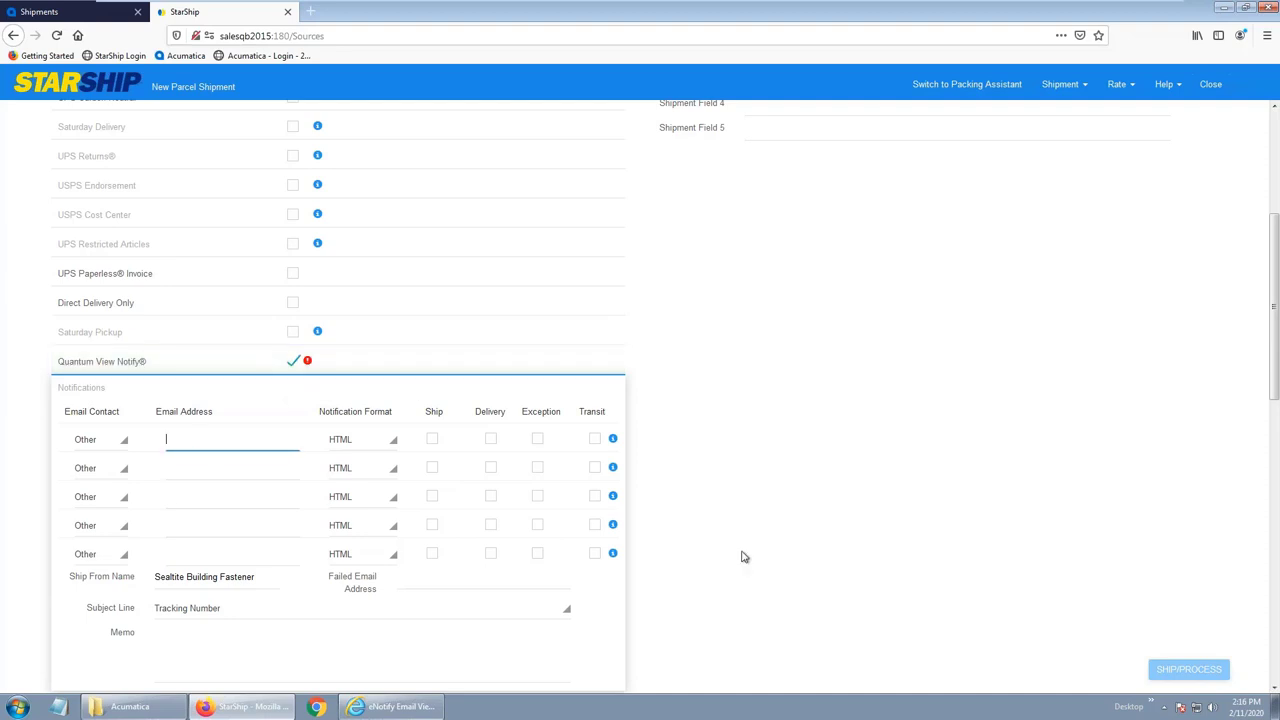
left_click(540, 442)
left_click(539, 437)
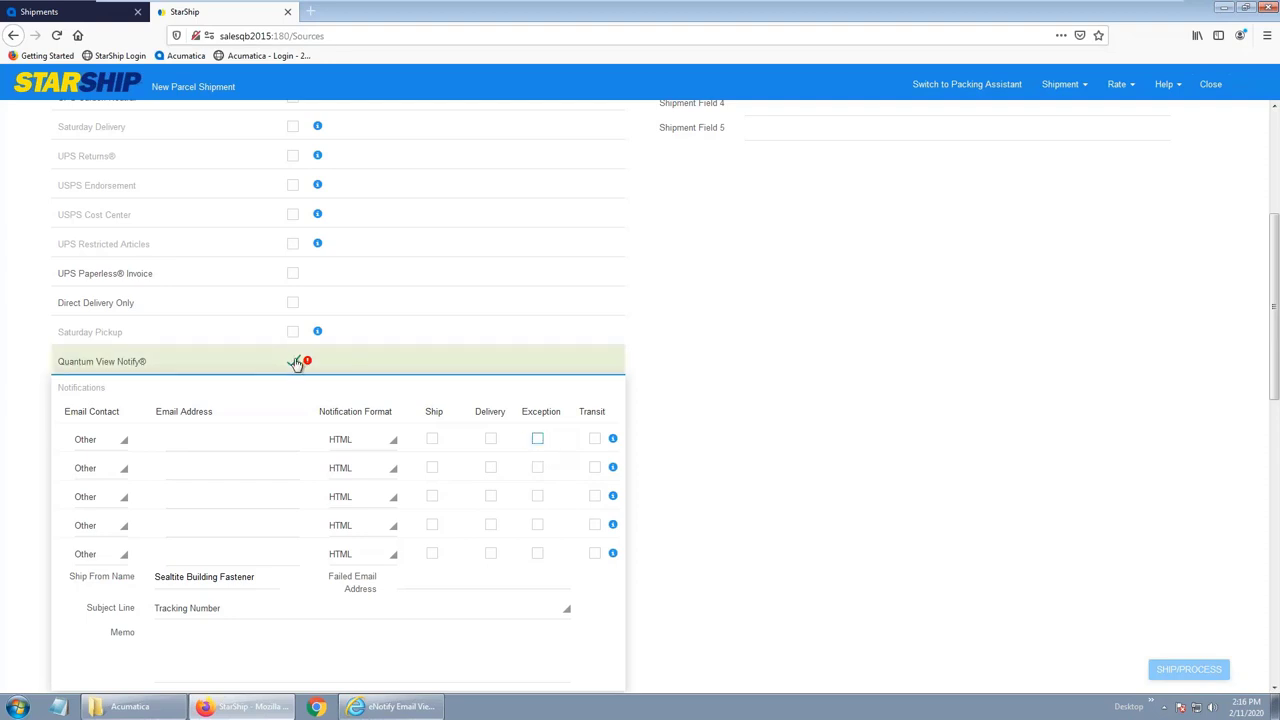
left_click(297, 361)
scroll(366, 466, "down", 2)
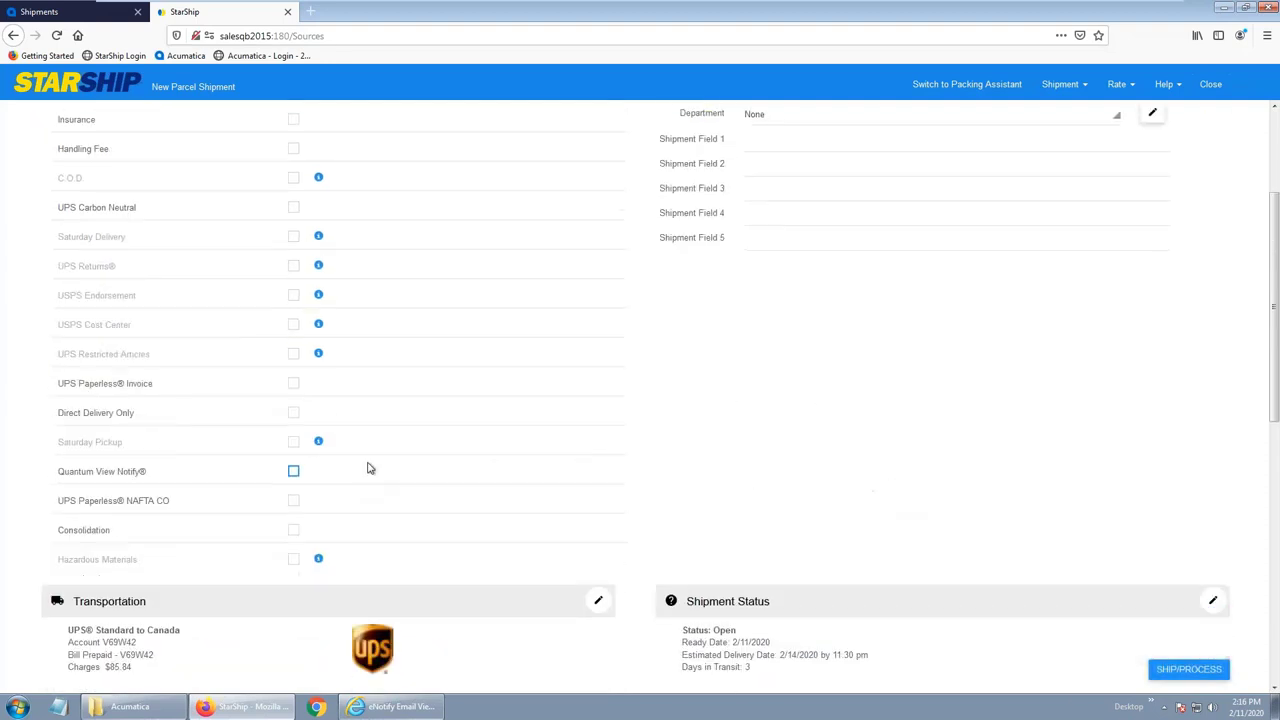
scroll(671, 474, "up", 3)
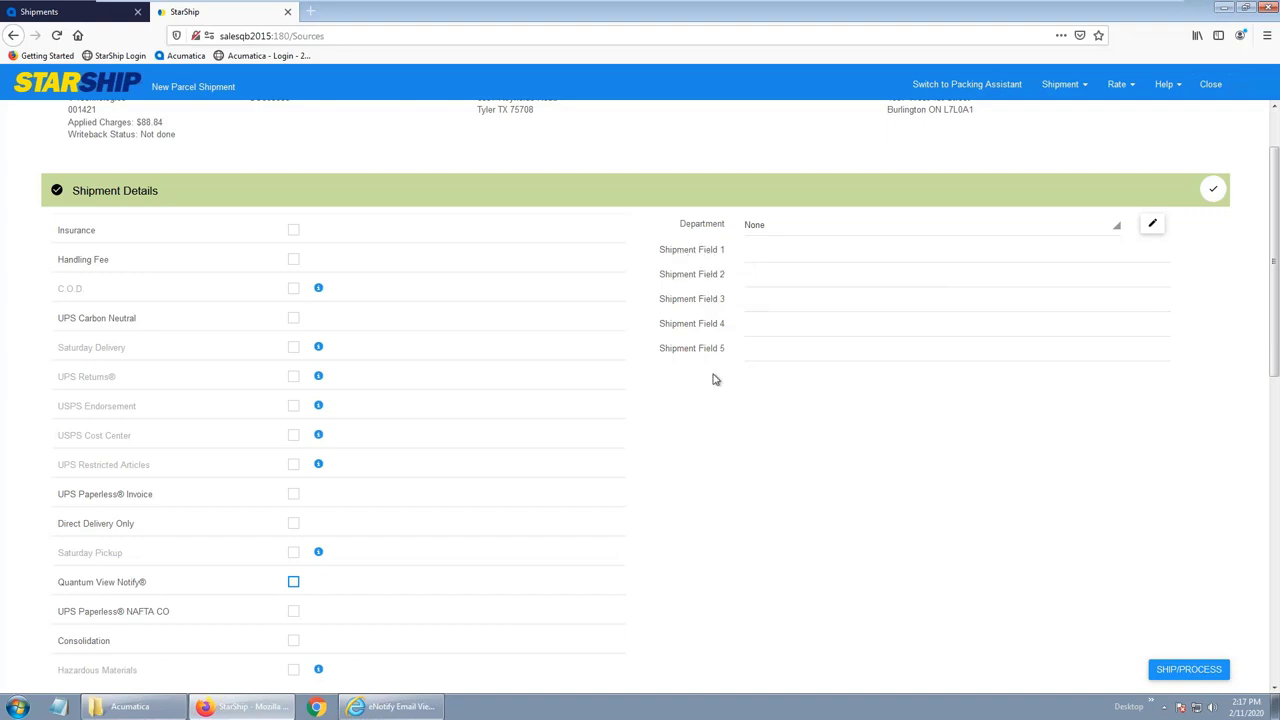
left_click(1213, 190)
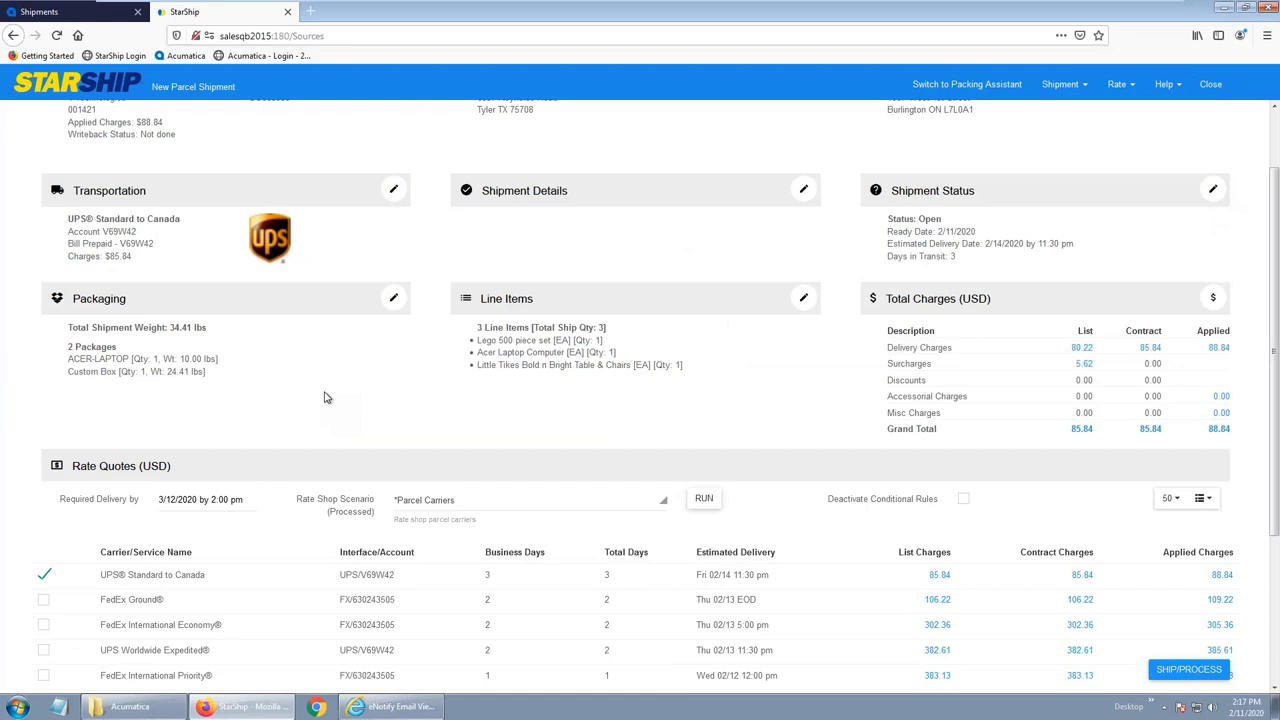
Step: Review the shipment status section with its ready date and close it
left_click(1215, 190)
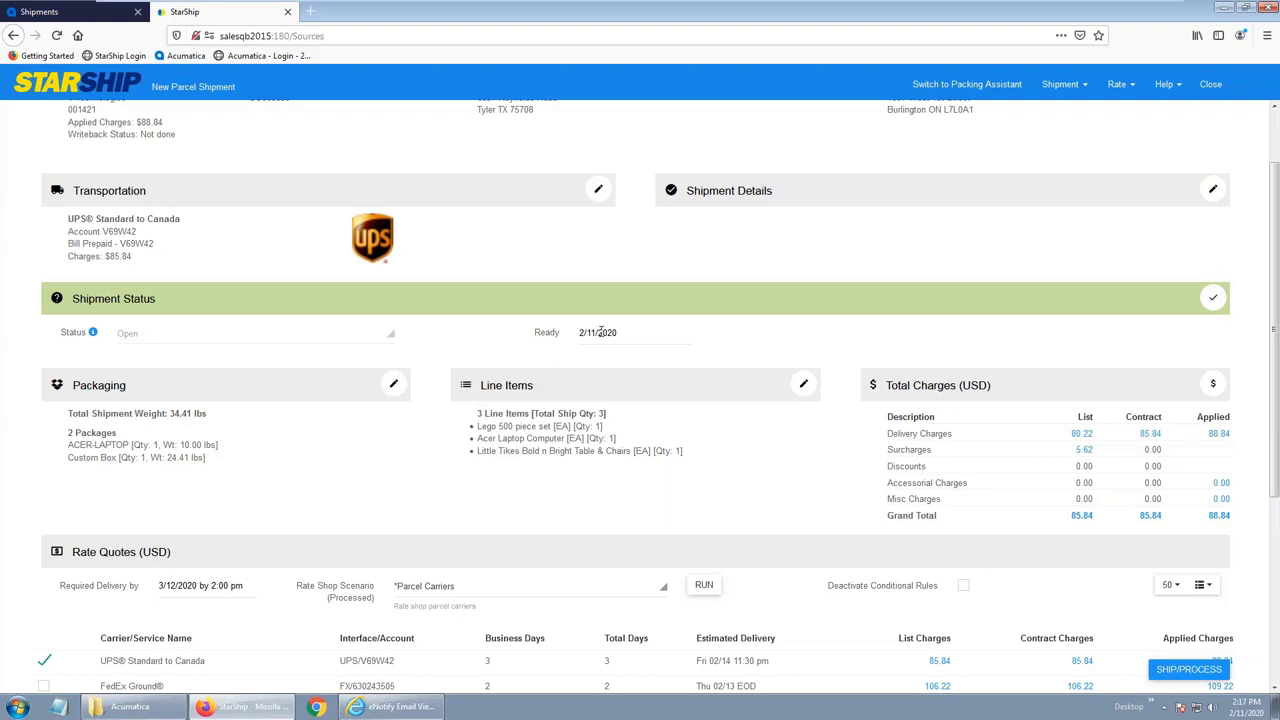
left_click(1214, 300)
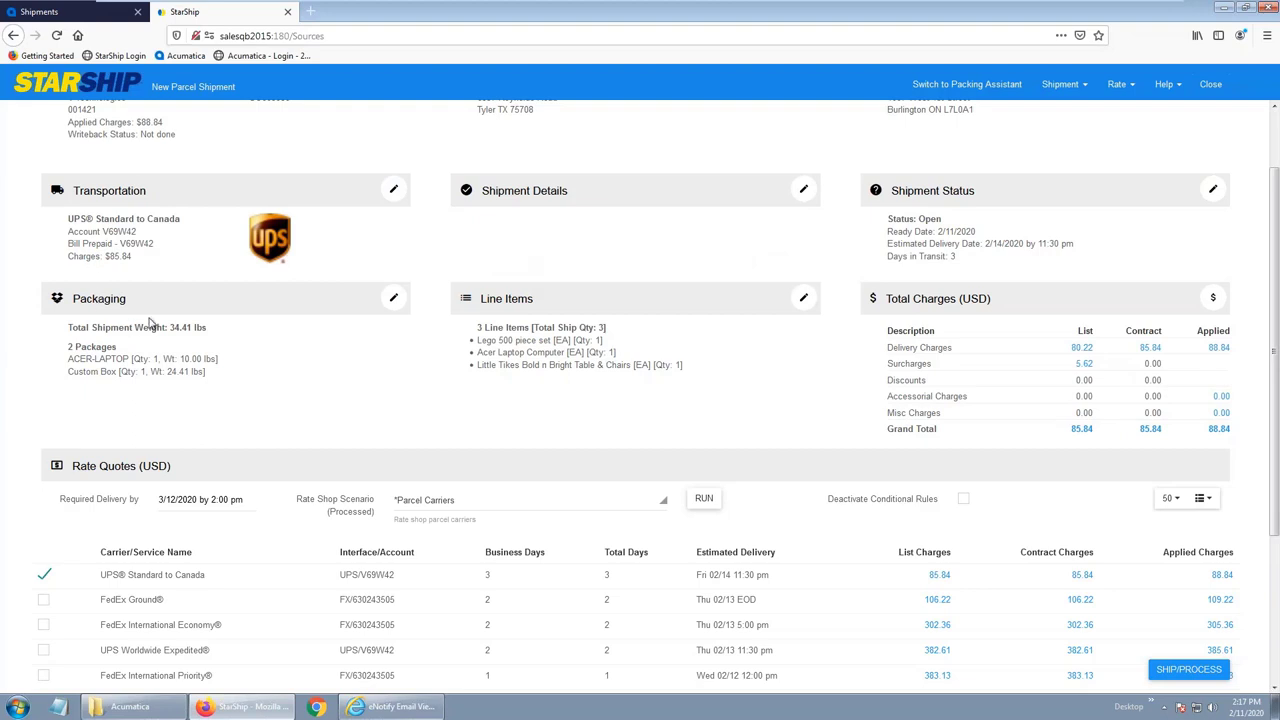
Step: Open the packaging section and expand both packages to show the items packed in each
left_click(393, 298)
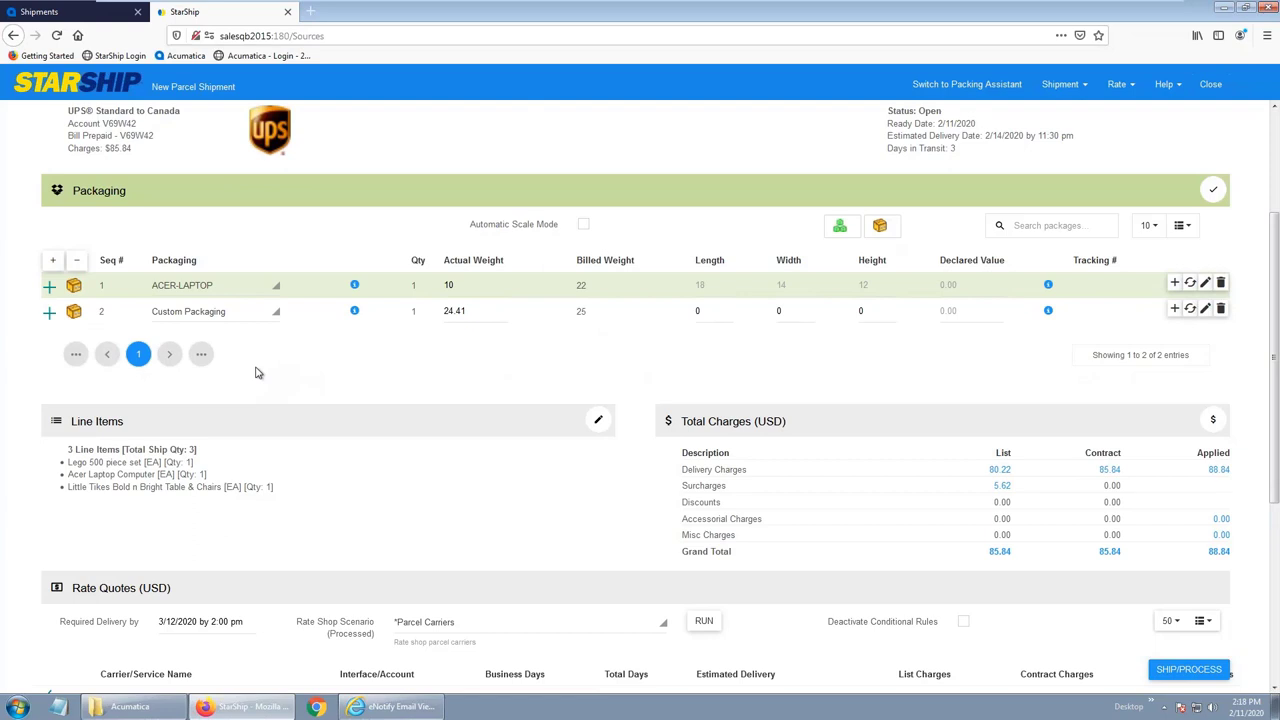
left_click(49, 287)
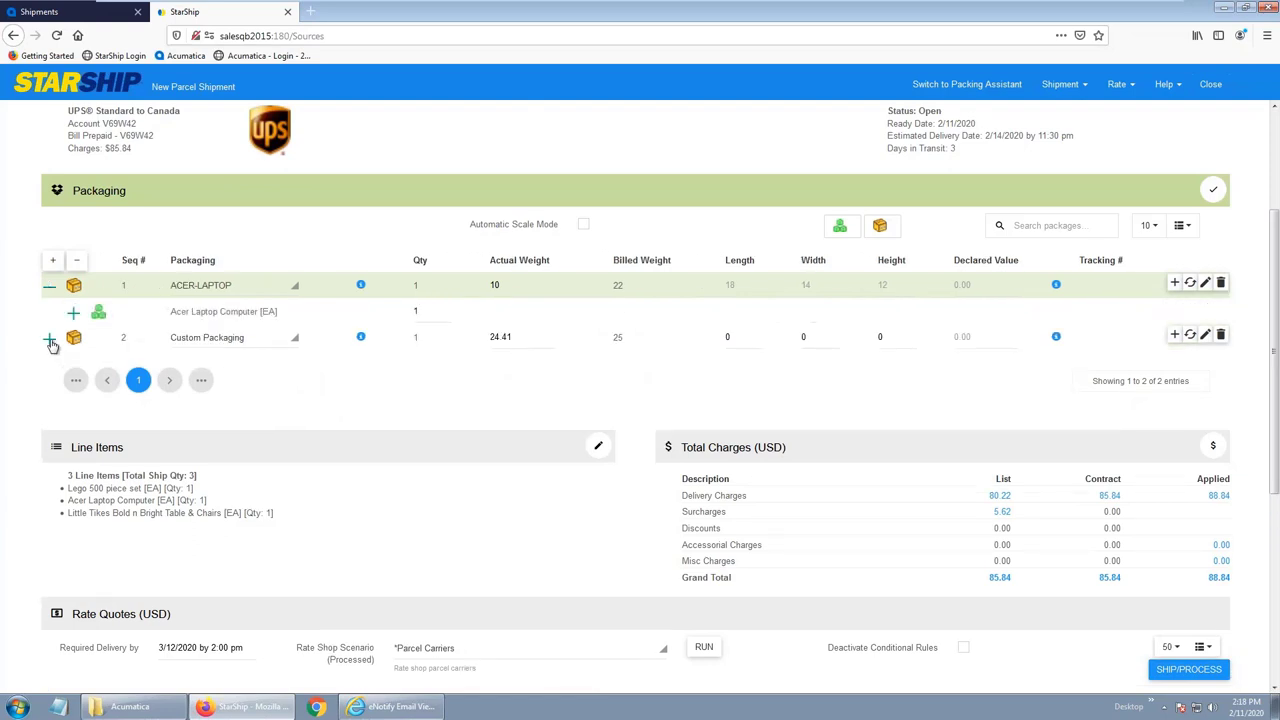
left_click(49, 341)
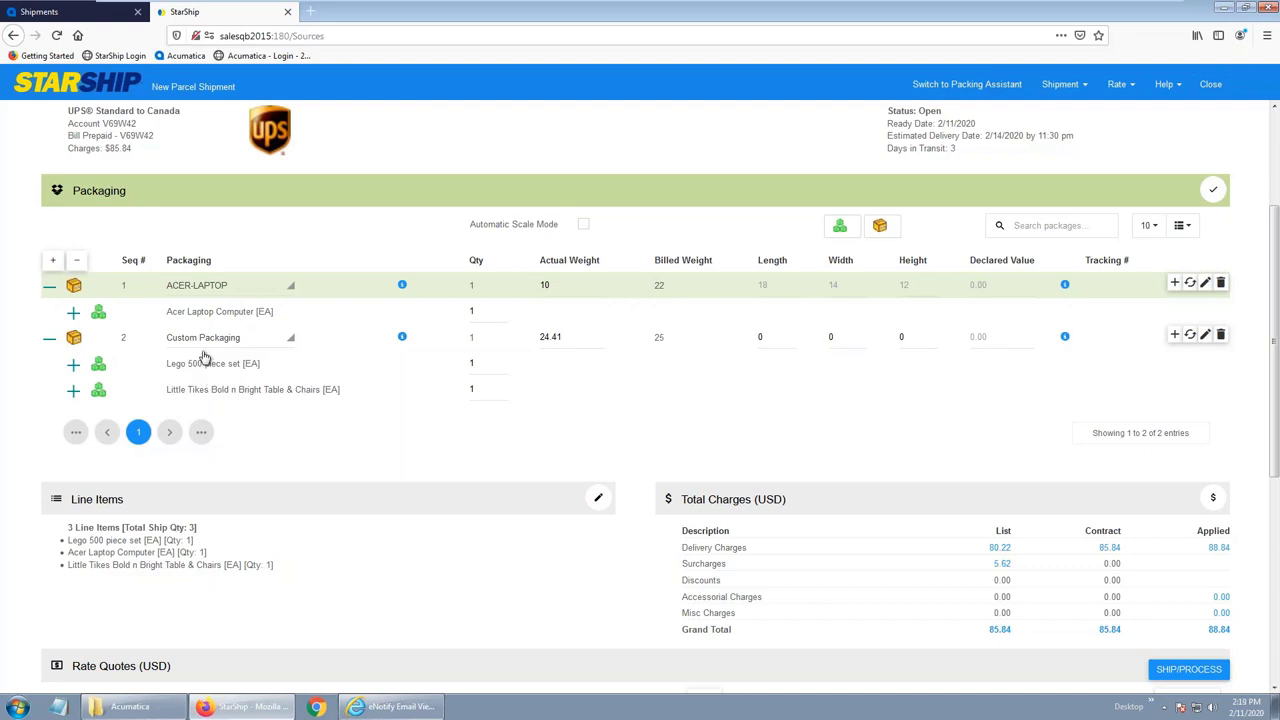
Step: Change the second package's packaging to Medium Box and move the Lego 500 piece set into the ACER-LAPTOP package
left_click(289, 339)
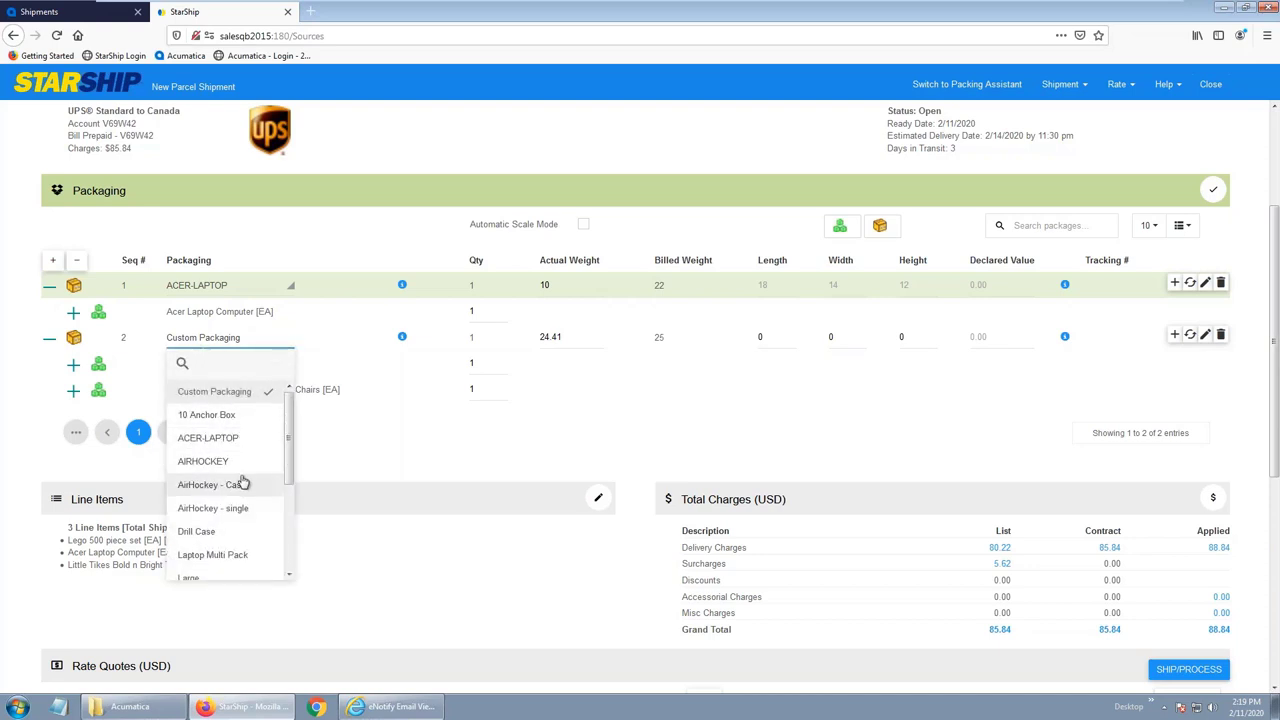
scroll(243, 486, "down", 2)
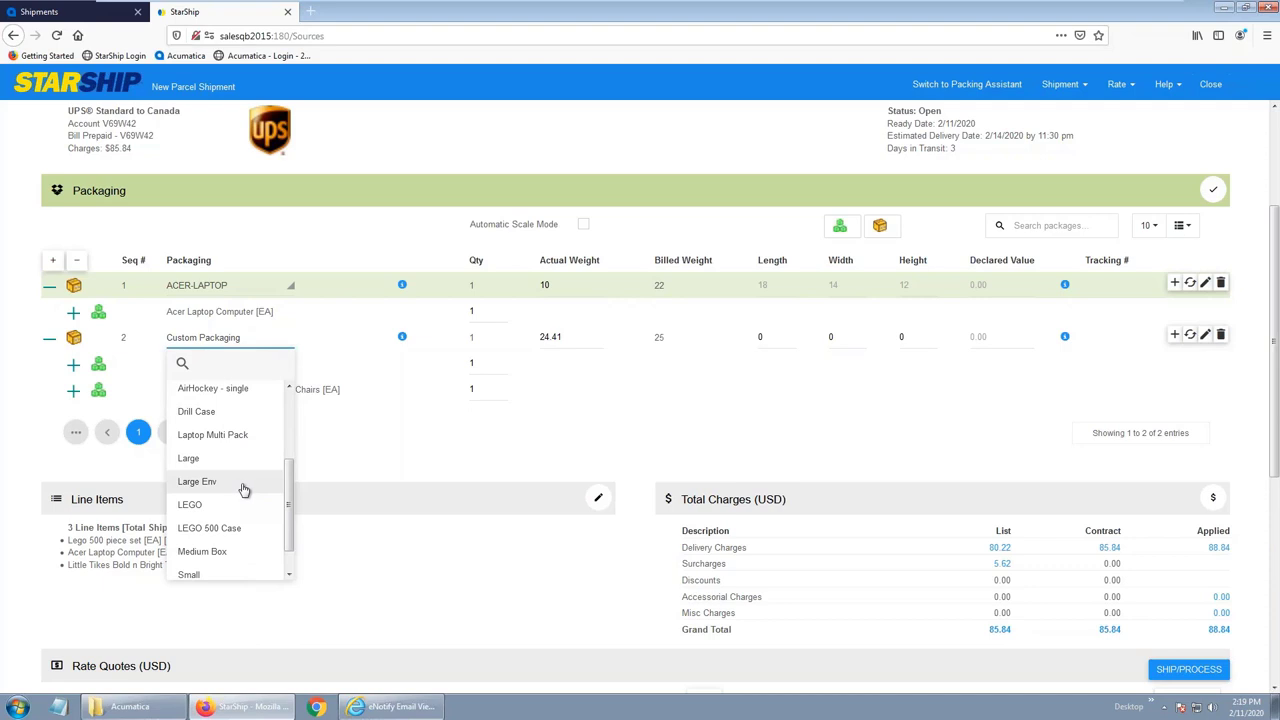
scroll(243, 486, "up", 2)
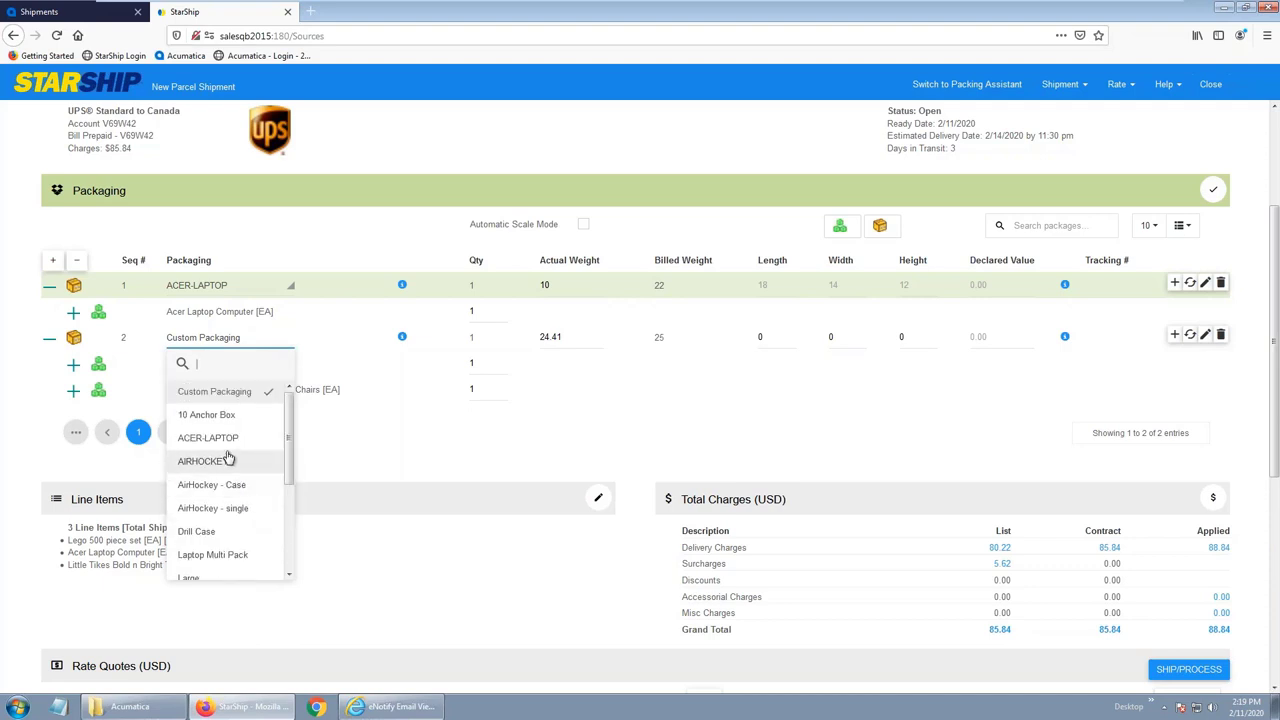
scroll(233, 459, "down", 2)
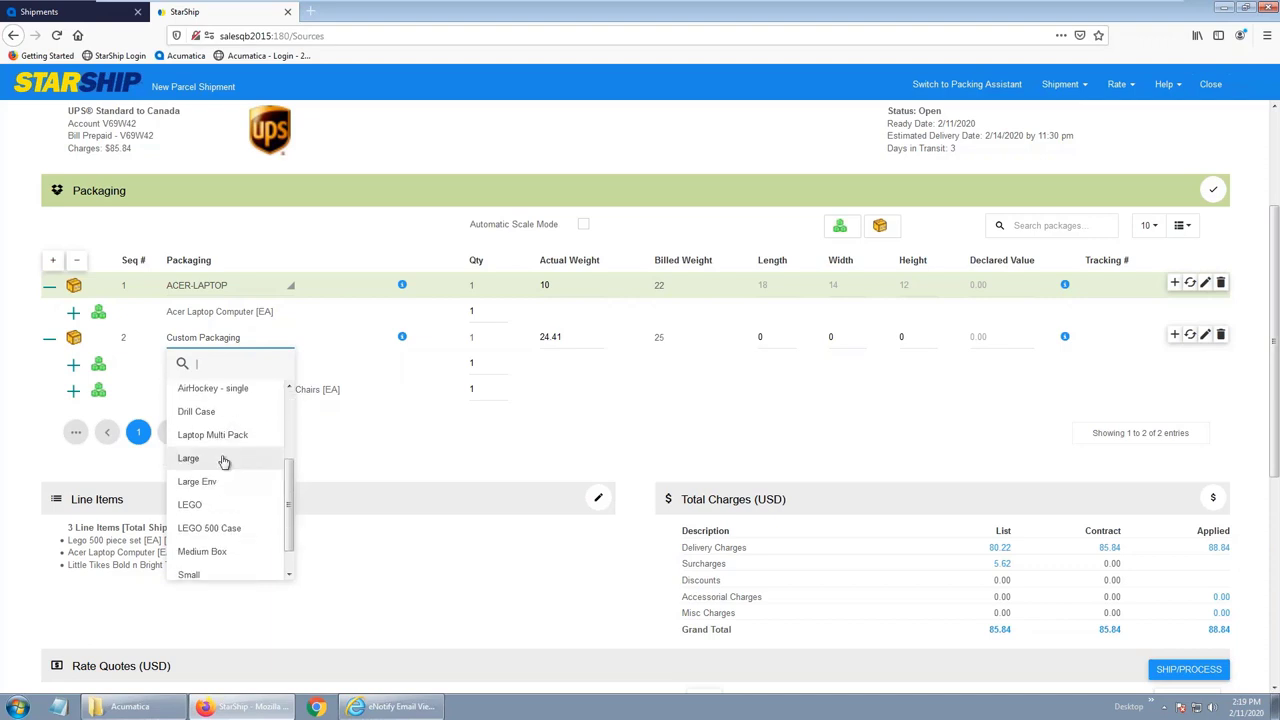
scroll(214, 545, "down", 1)
left_click(210, 523)
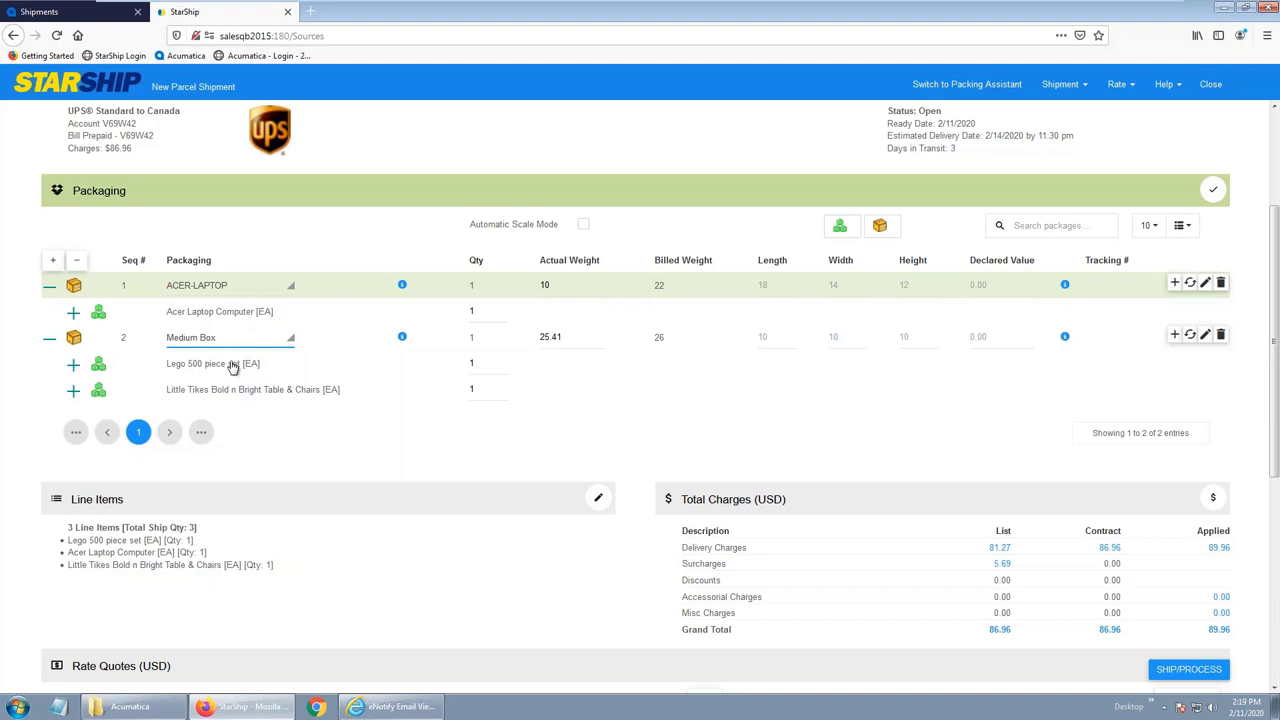
left_click_drag(240, 363, 218, 325)
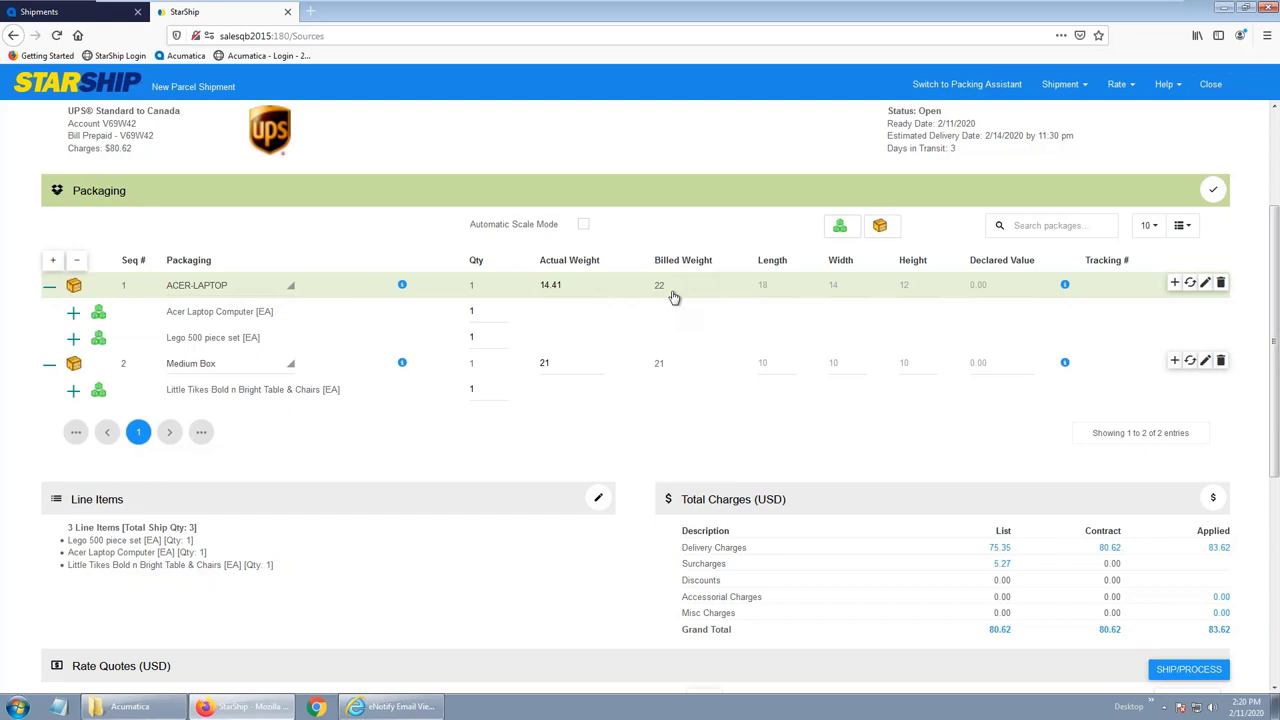
Step: View the packages in the Packing Assistant, return to the Shipment Editor and close the packaging section
scroll(640, 300, "up", 1)
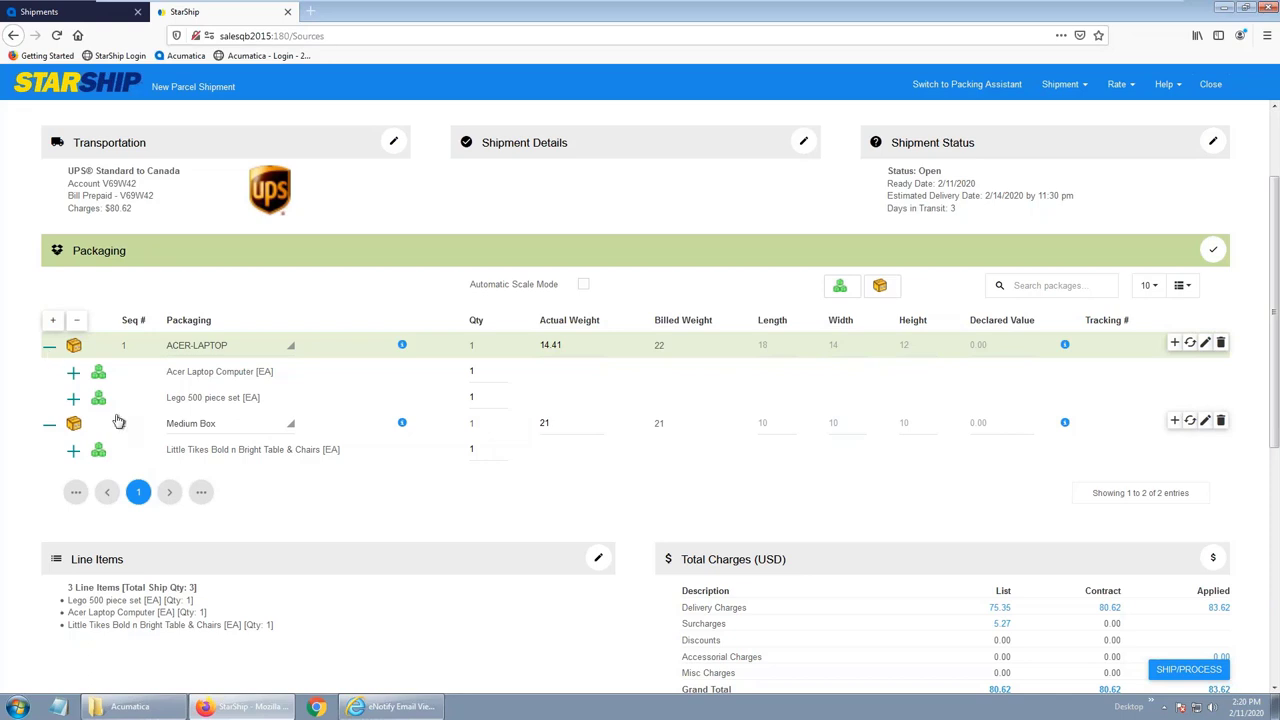
left_click(963, 83)
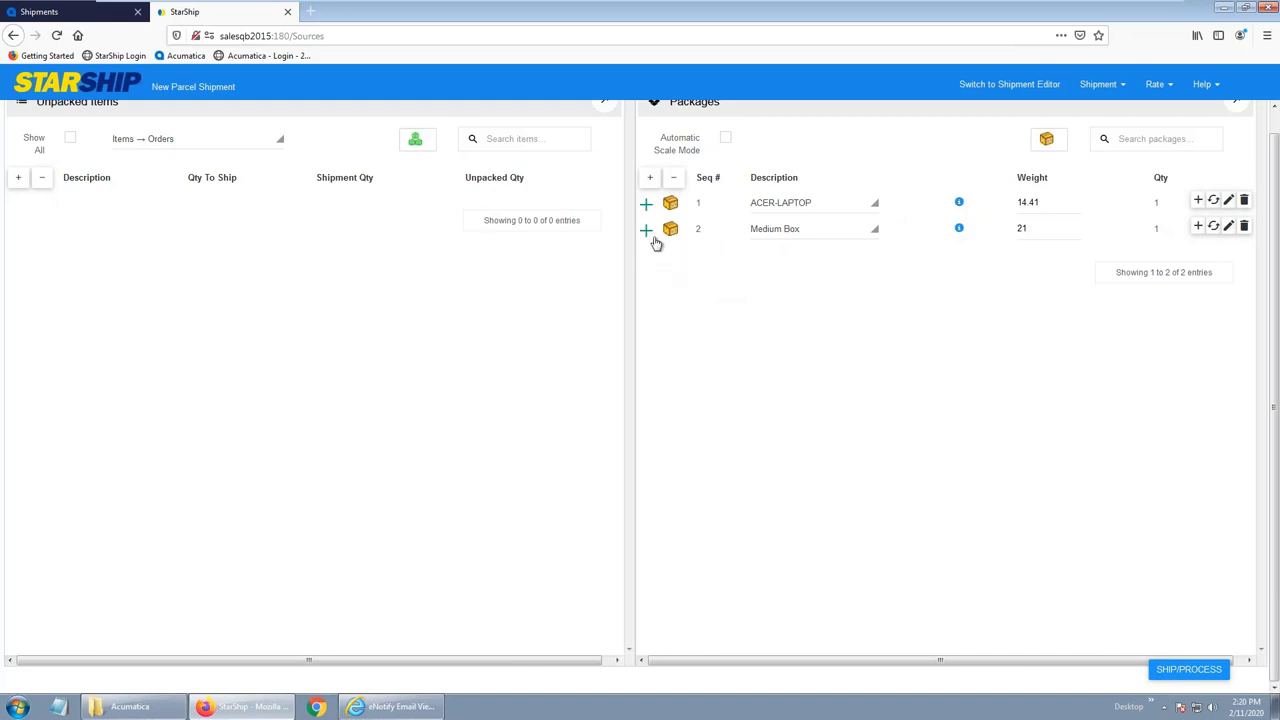
left_click(996, 88)
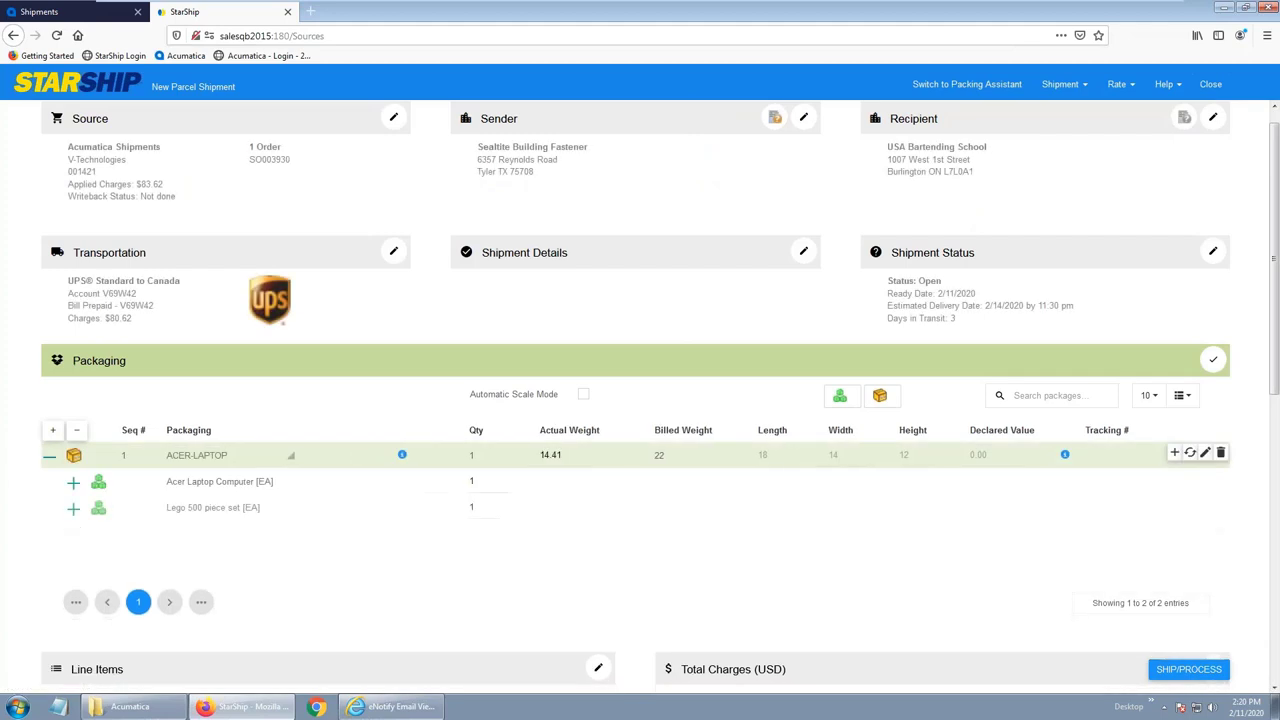
left_click(1213, 362)
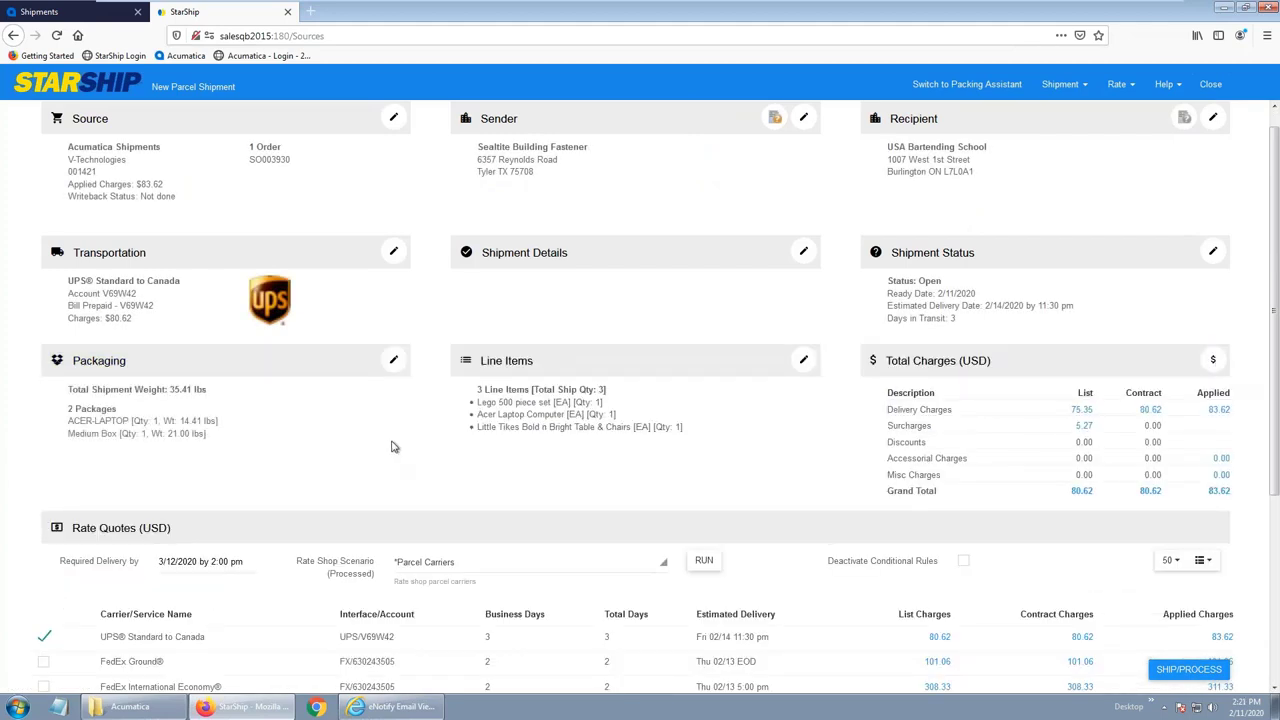
Step: Open the line items and examine the item details of the Lego 500 piece set
left_click(803, 360)
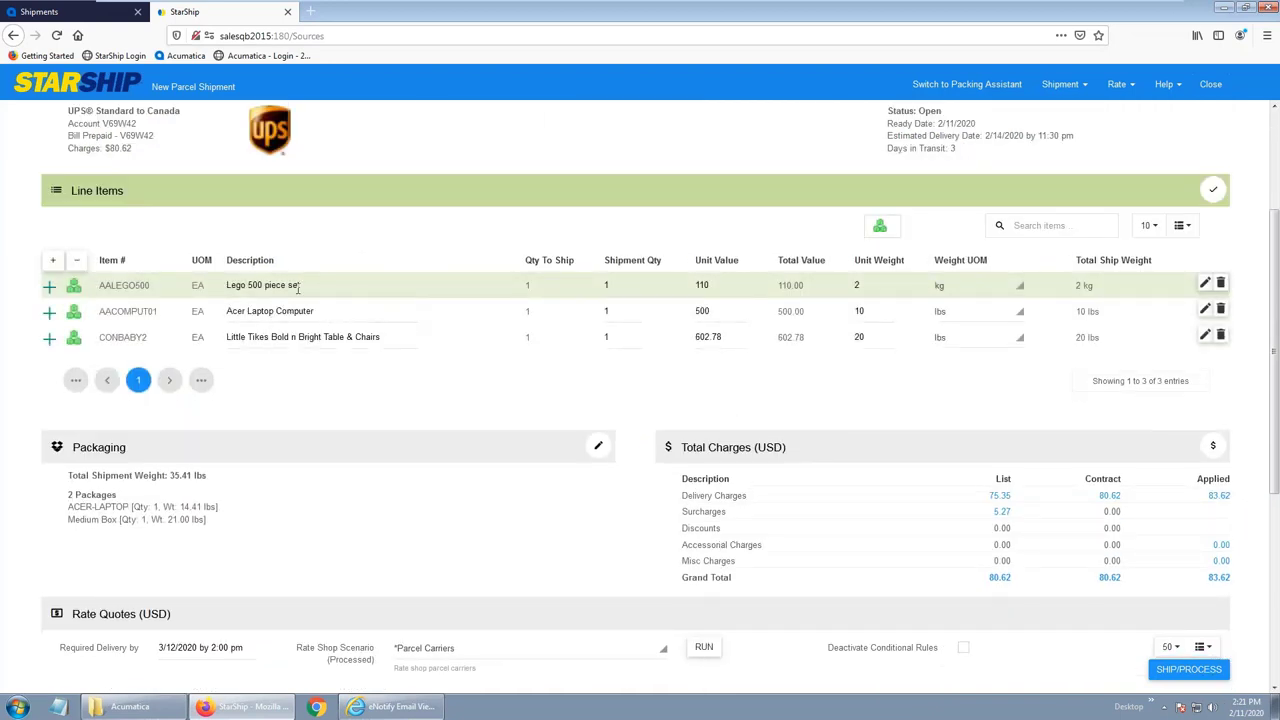
left_click(1205, 283)
scroll(478, 352, "down", 1)
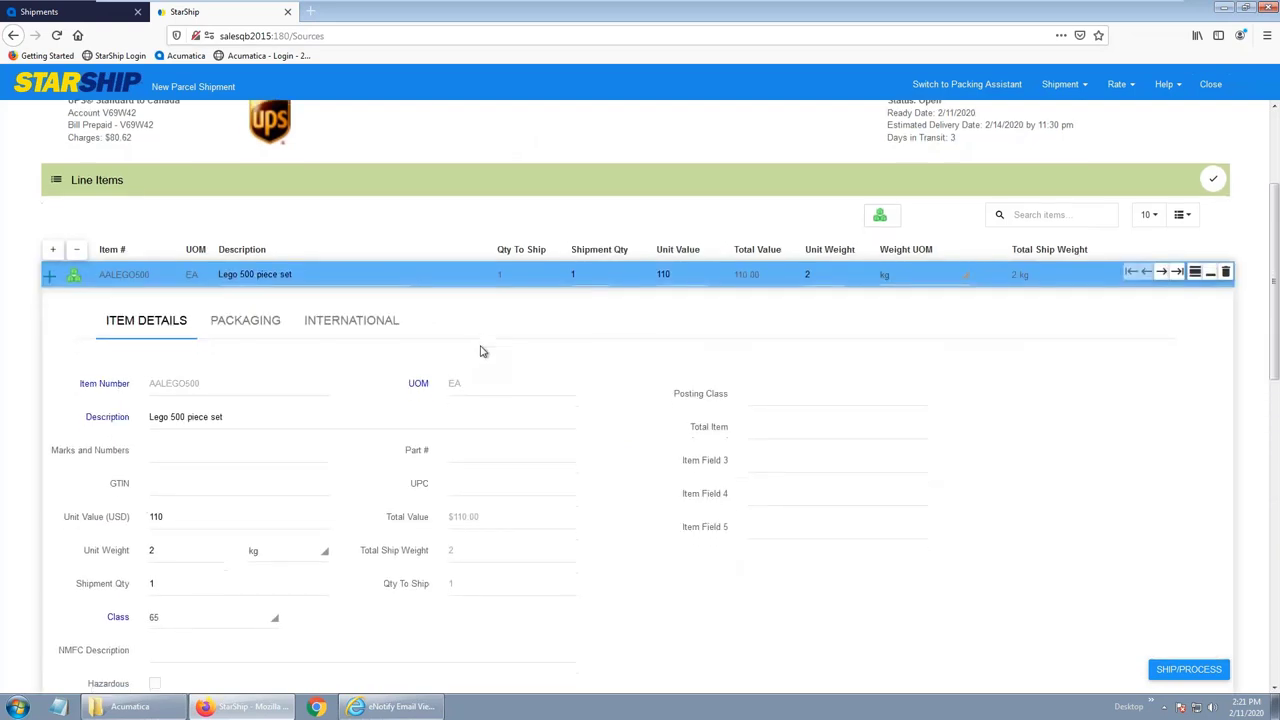
scroll(505, 466, "down", 2)
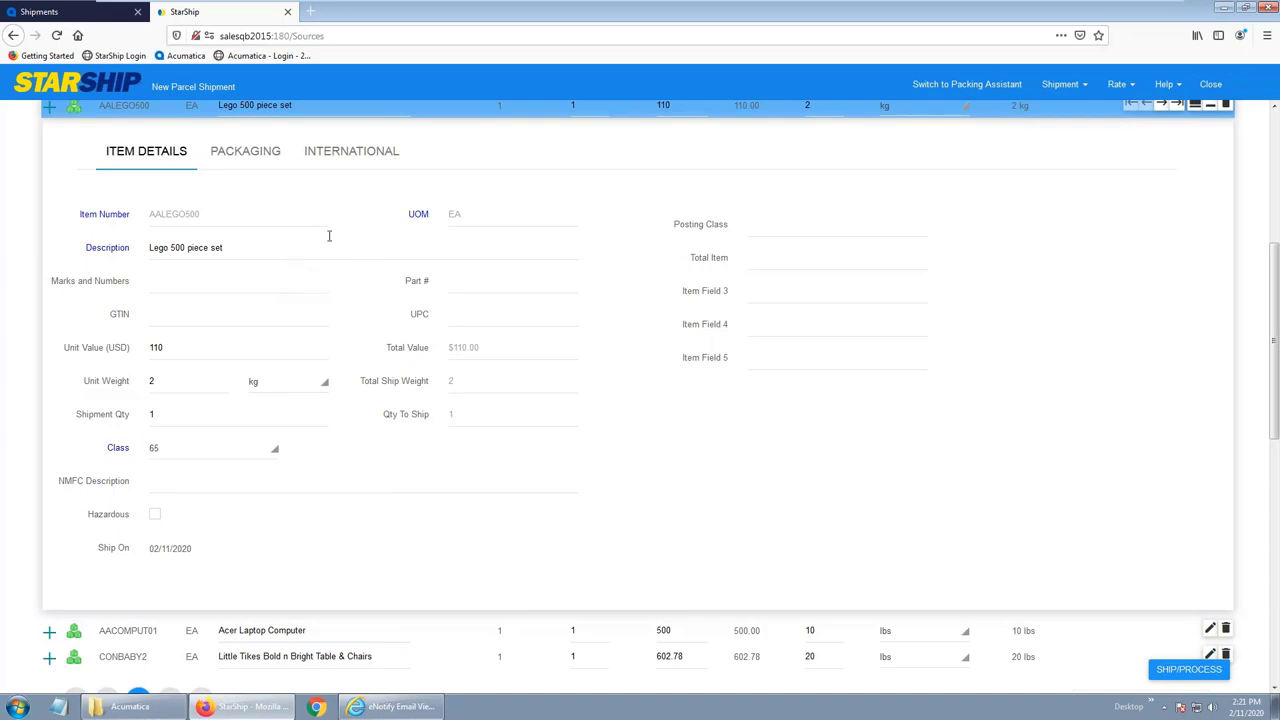
Step: Open the Lego set's international settings and browse the Schedule B code list through its last pages without selecting a code
left_click(357, 165)
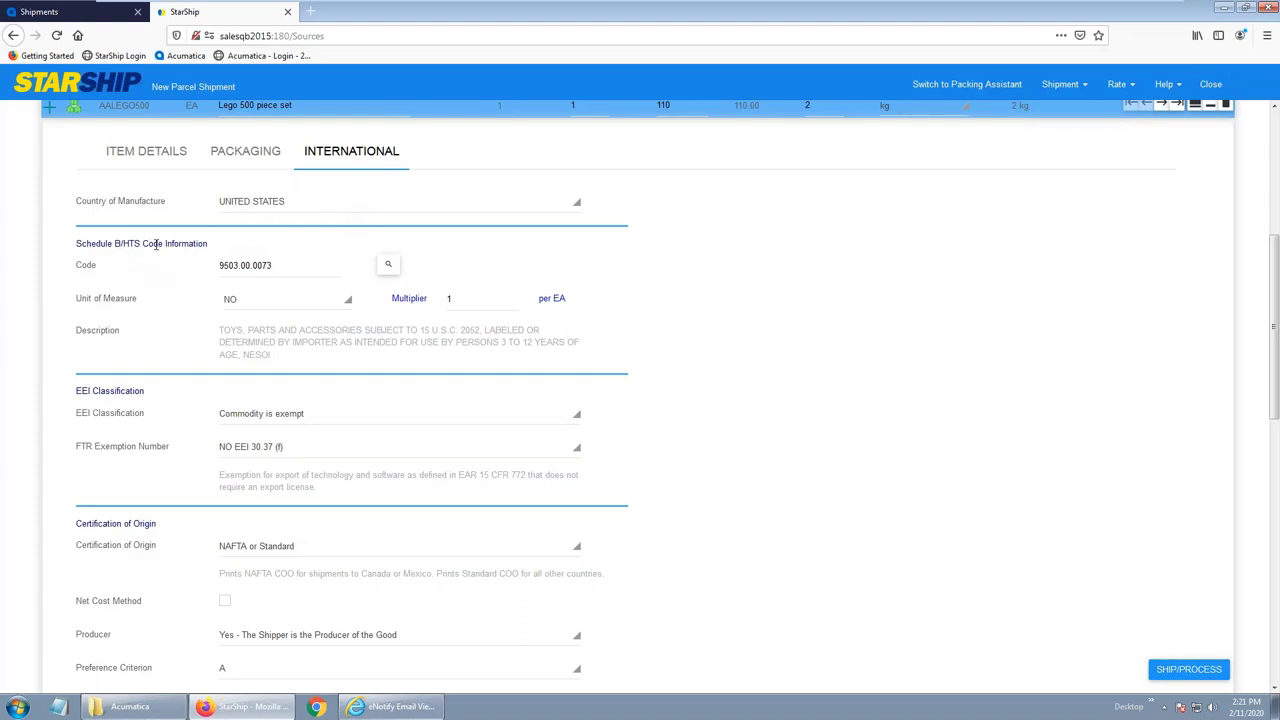
left_click(388, 264)
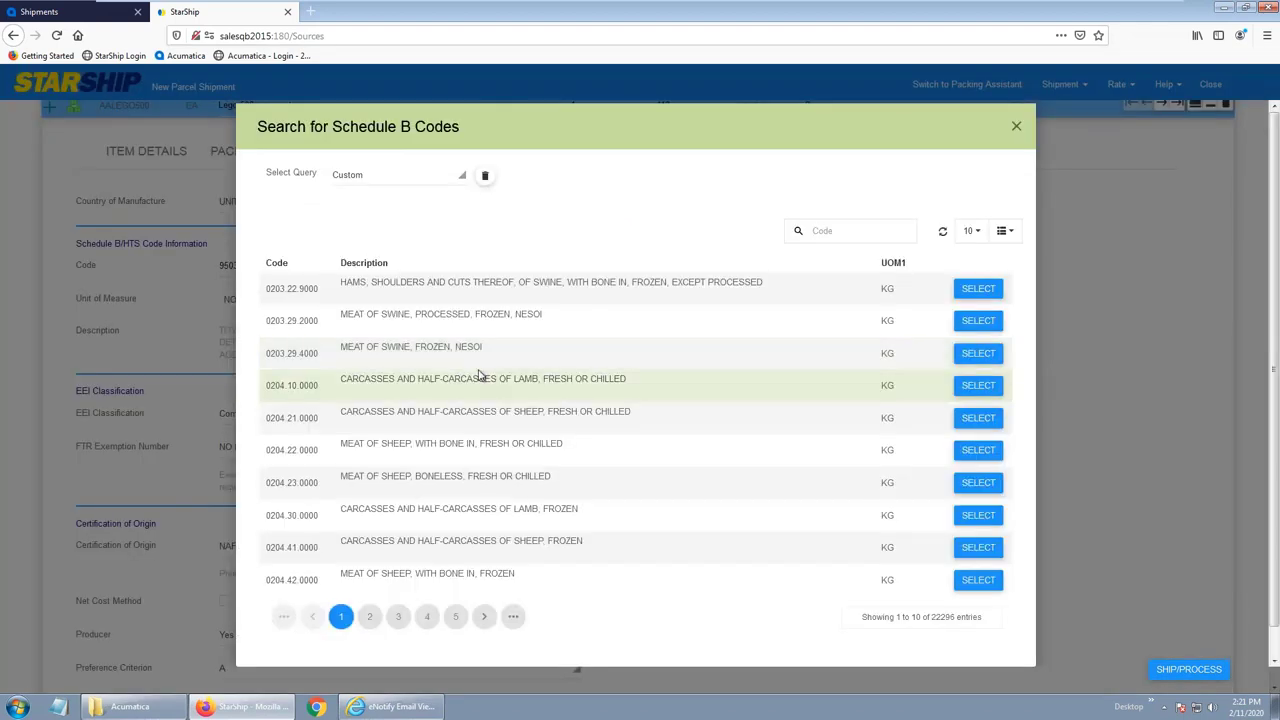
left_click(518, 616)
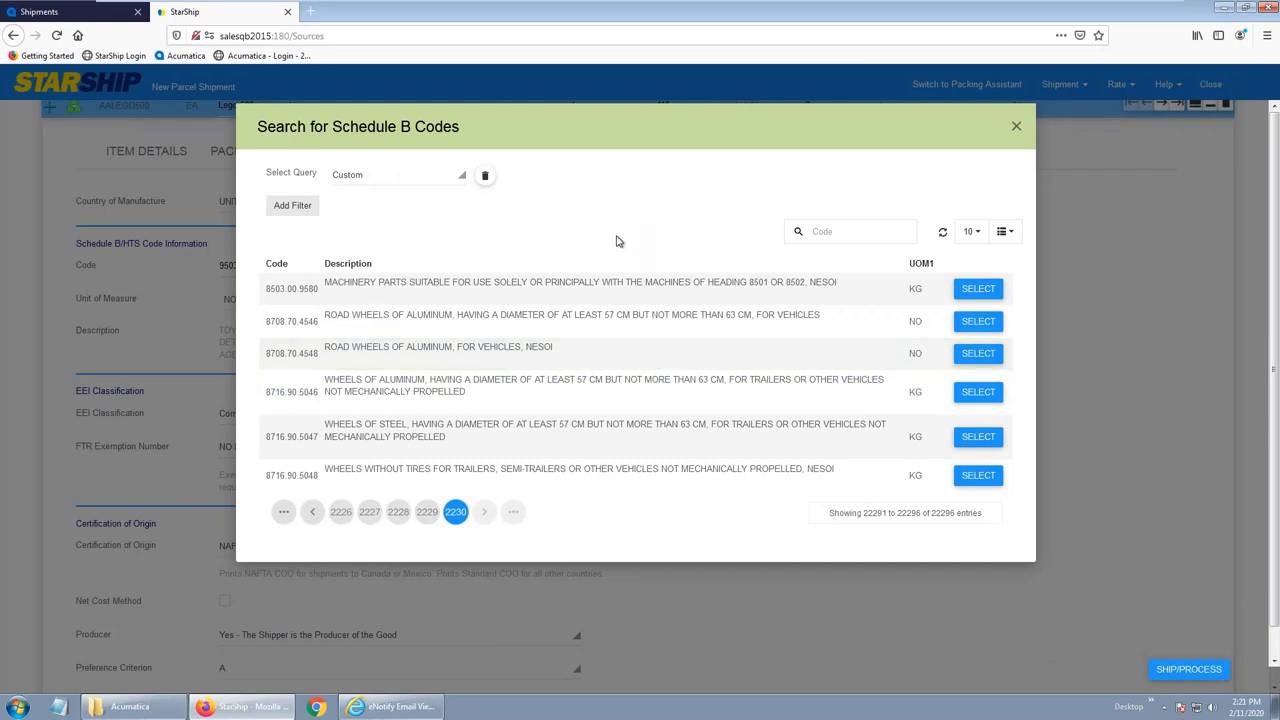
left_click(427, 511)
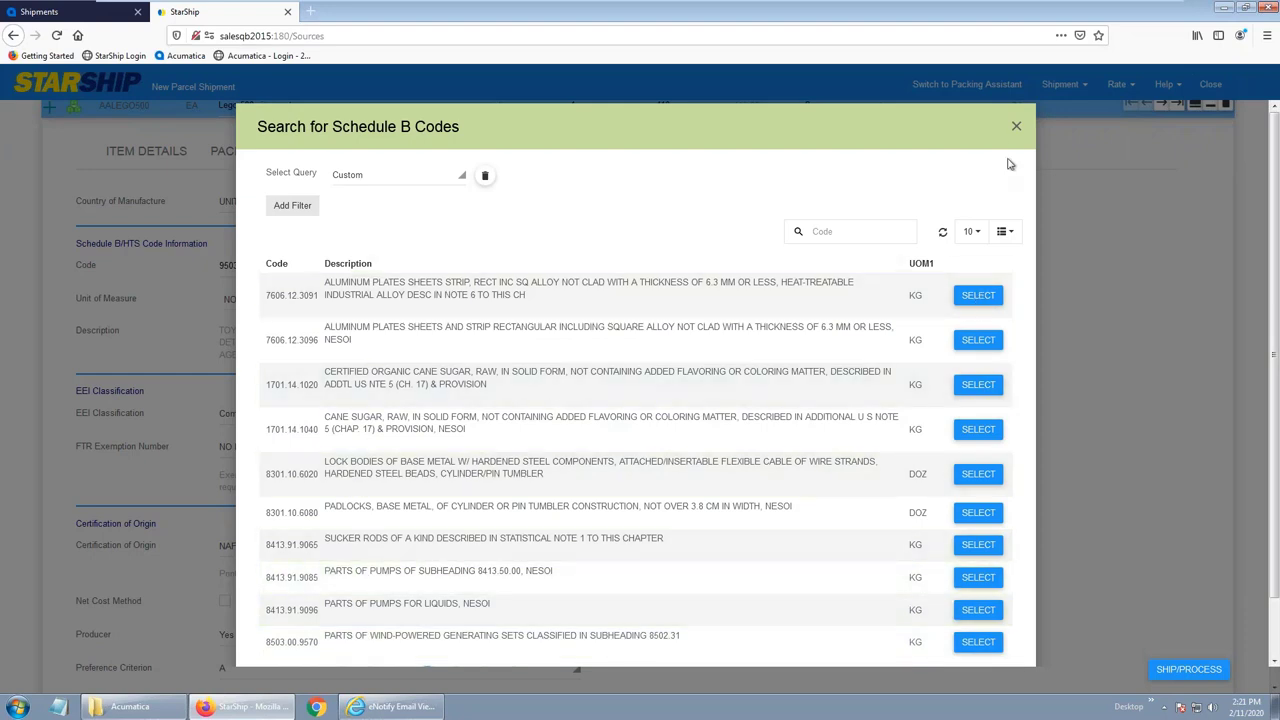
left_click(1016, 126)
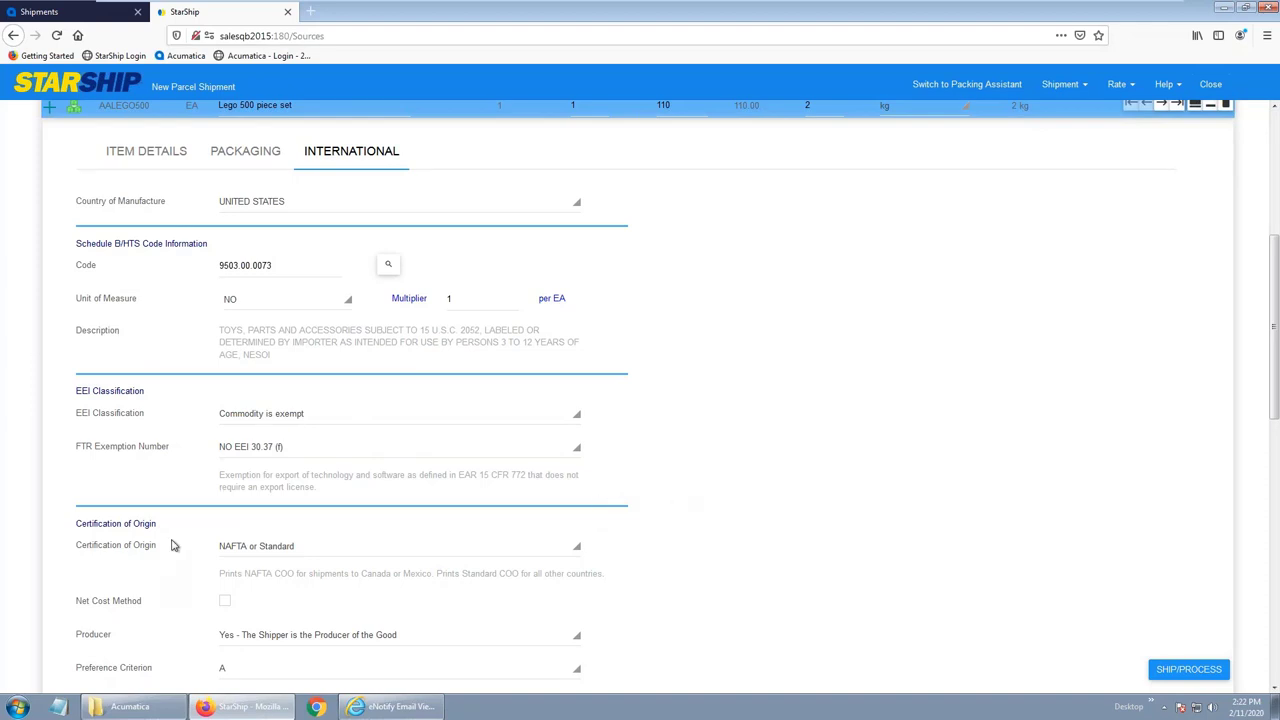
Step: Review the Lego set's EEI classification and certification of origin, and close the item details and line items section
scroll(222, 527, "down", 2)
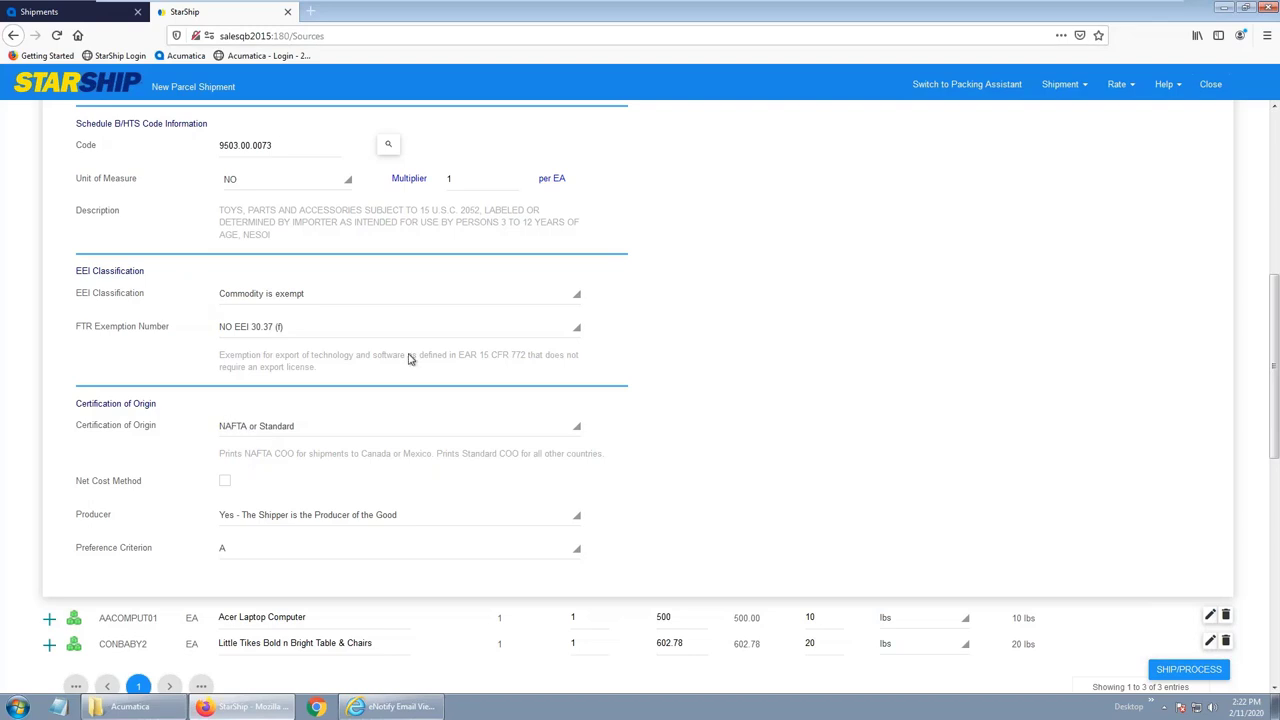
scroll(410, 358, "up", 5)
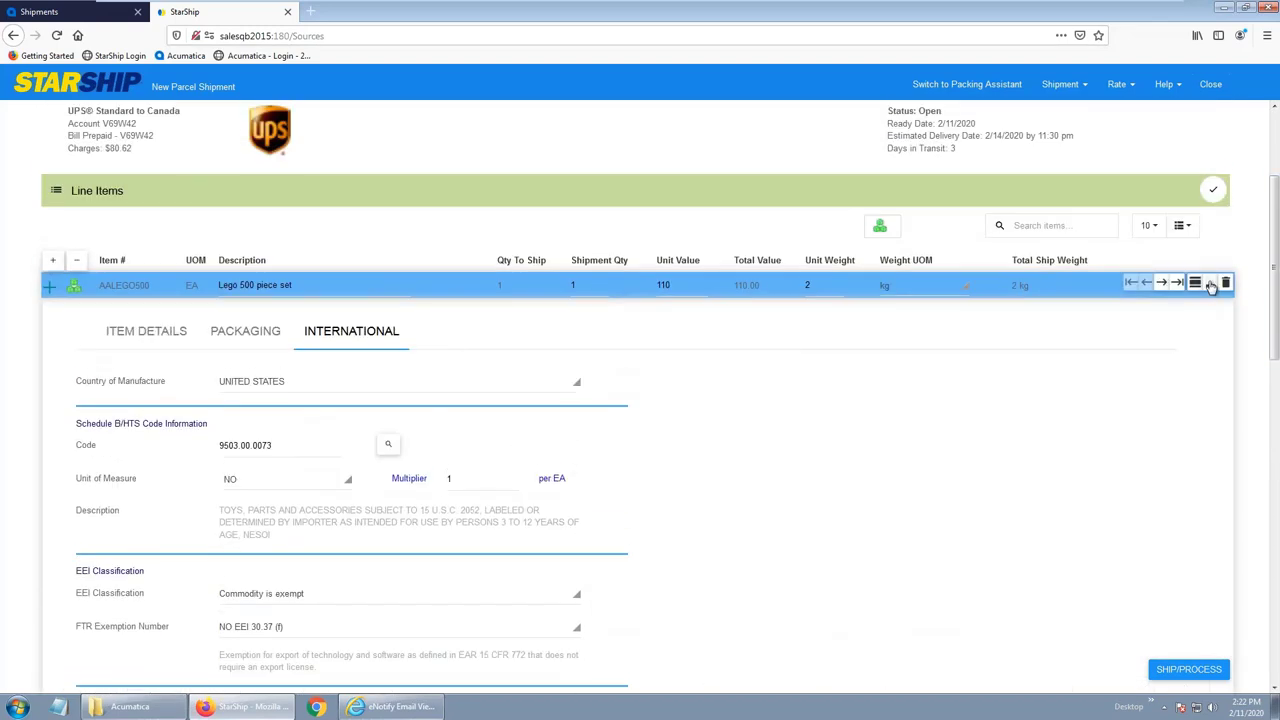
left_click(1210, 285)
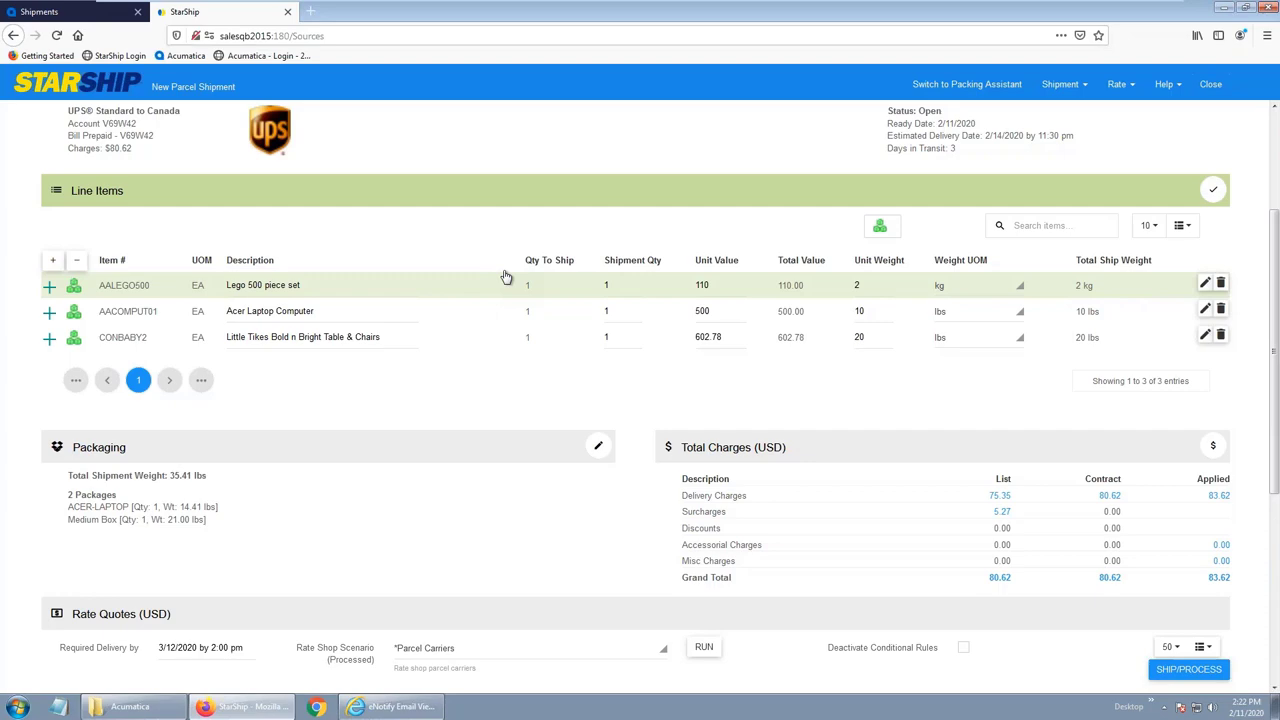
left_click(1213, 190)
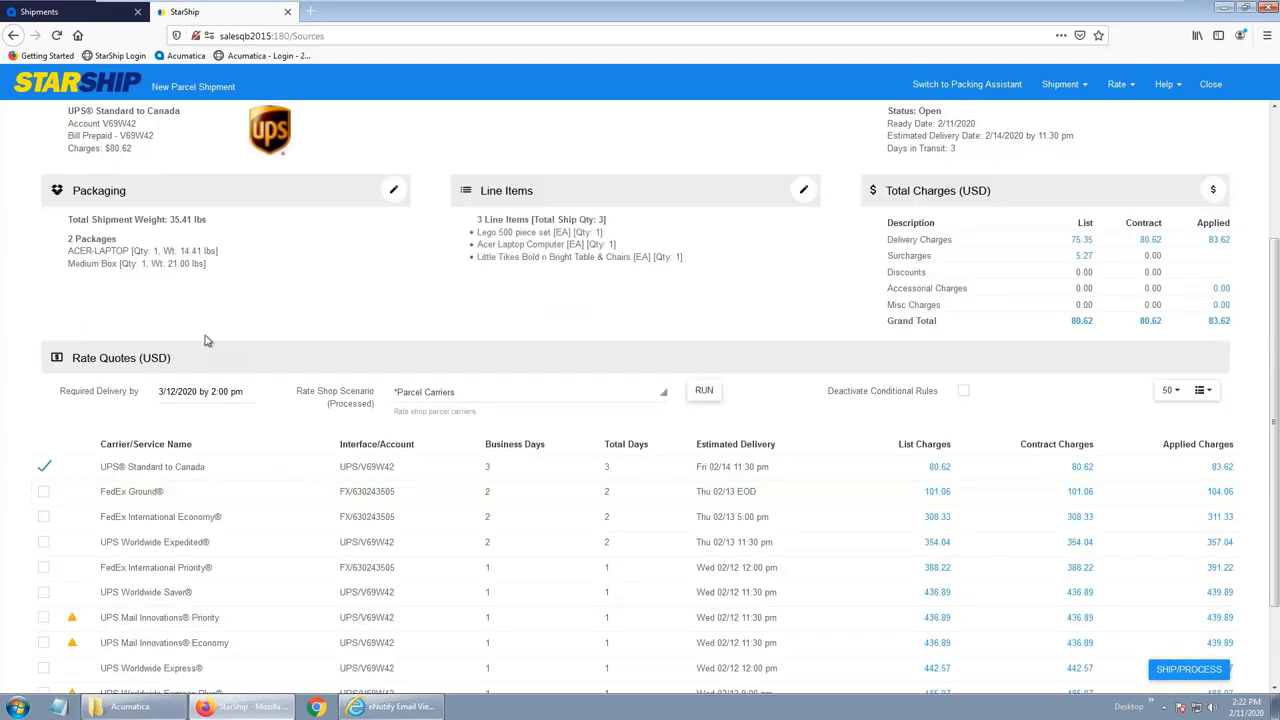
Step: Review the rate quotes and the breakdown of the applied grand total, including the rule behind the total applied freight
scroll(215, 400, "down", 2)
scroll(220, 425, "down", 1)
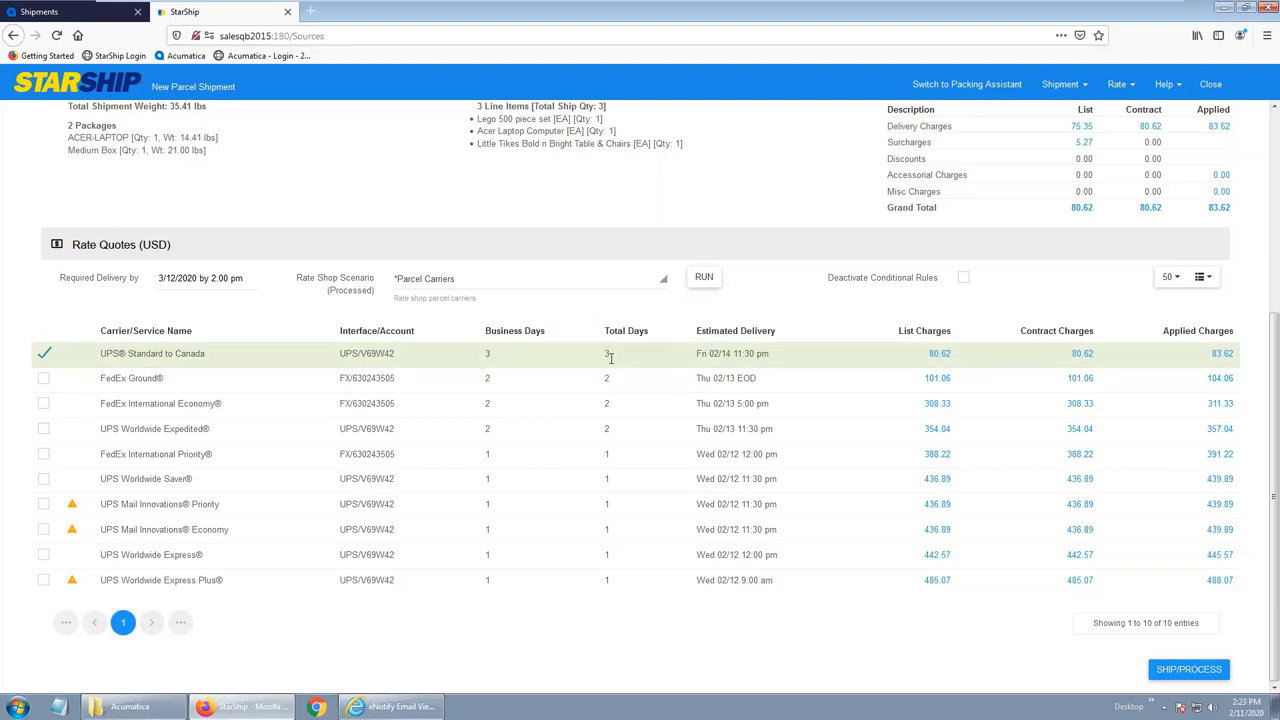
scroll(632, 378, "up", 5)
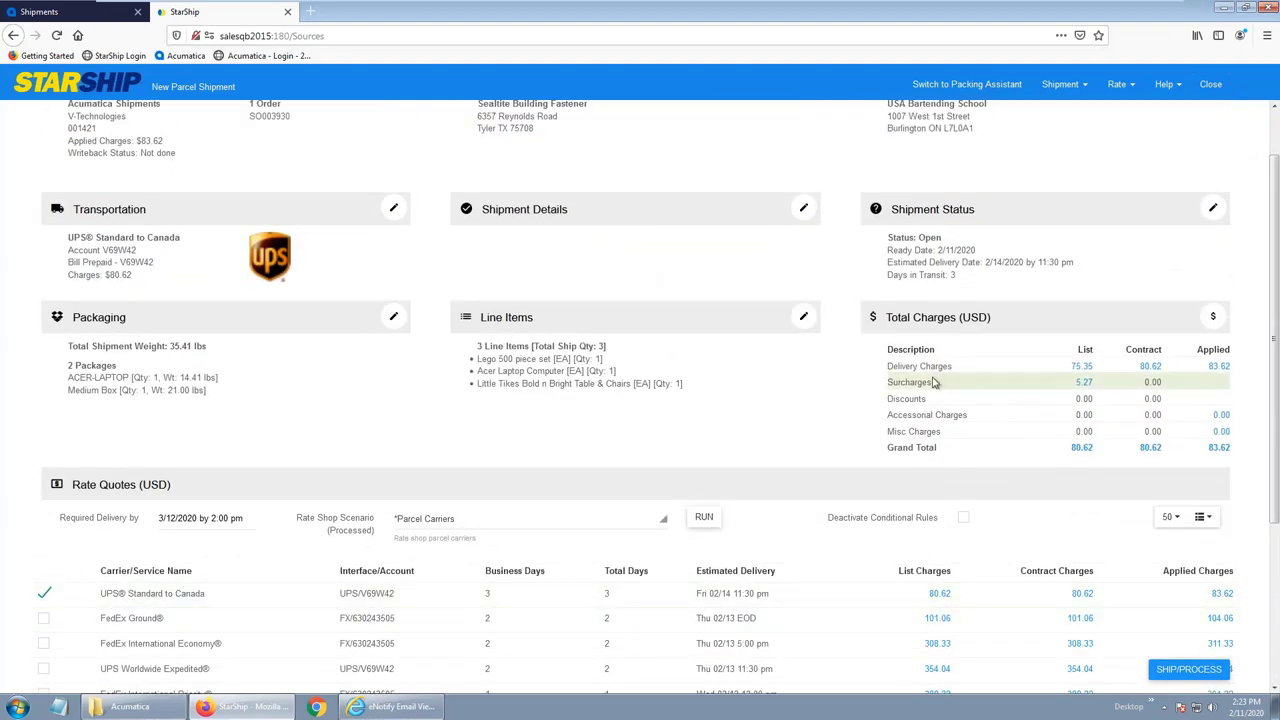
double_click(1220, 449)
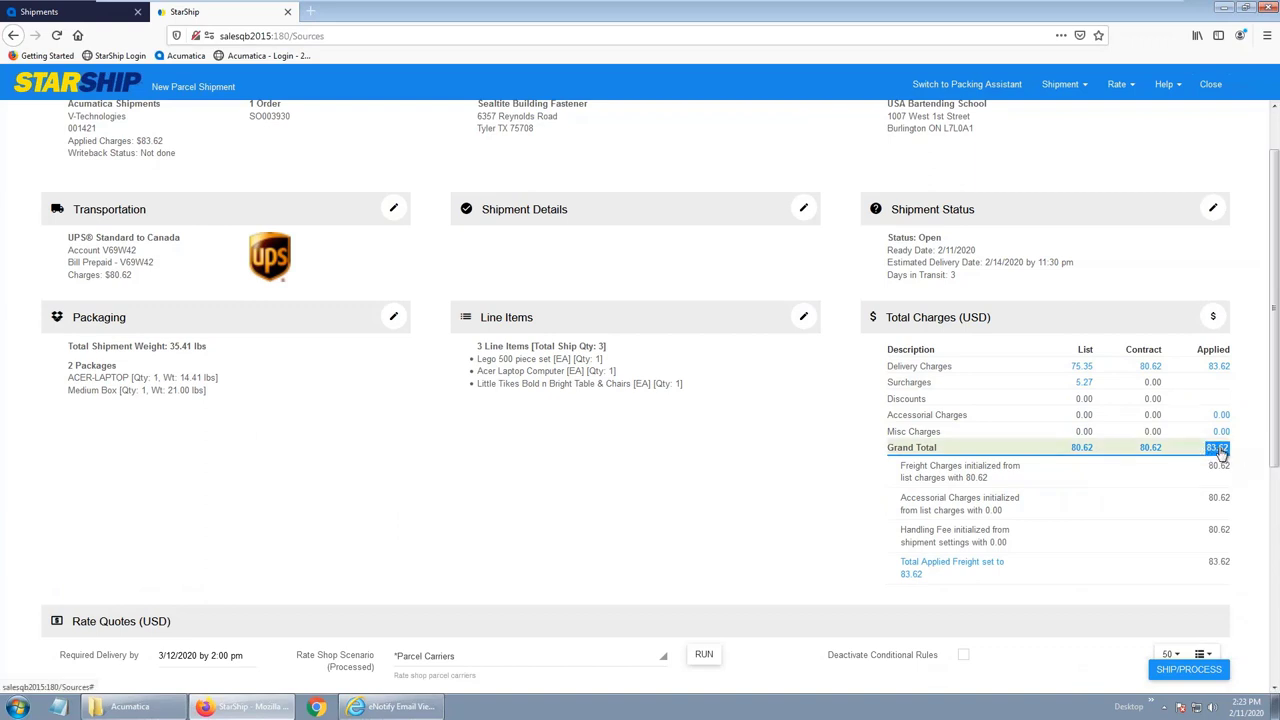
scroll(1100, 500, "down", 1)
left_click(950, 508)
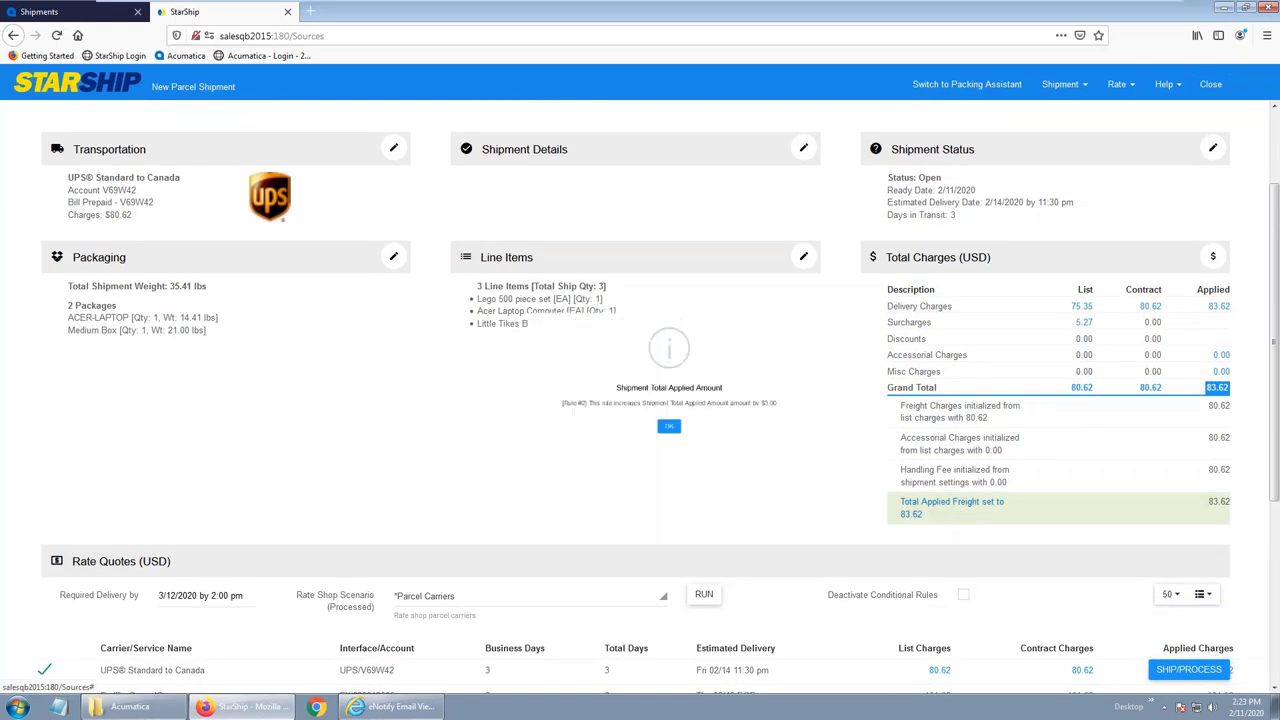
left_click(675, 450)
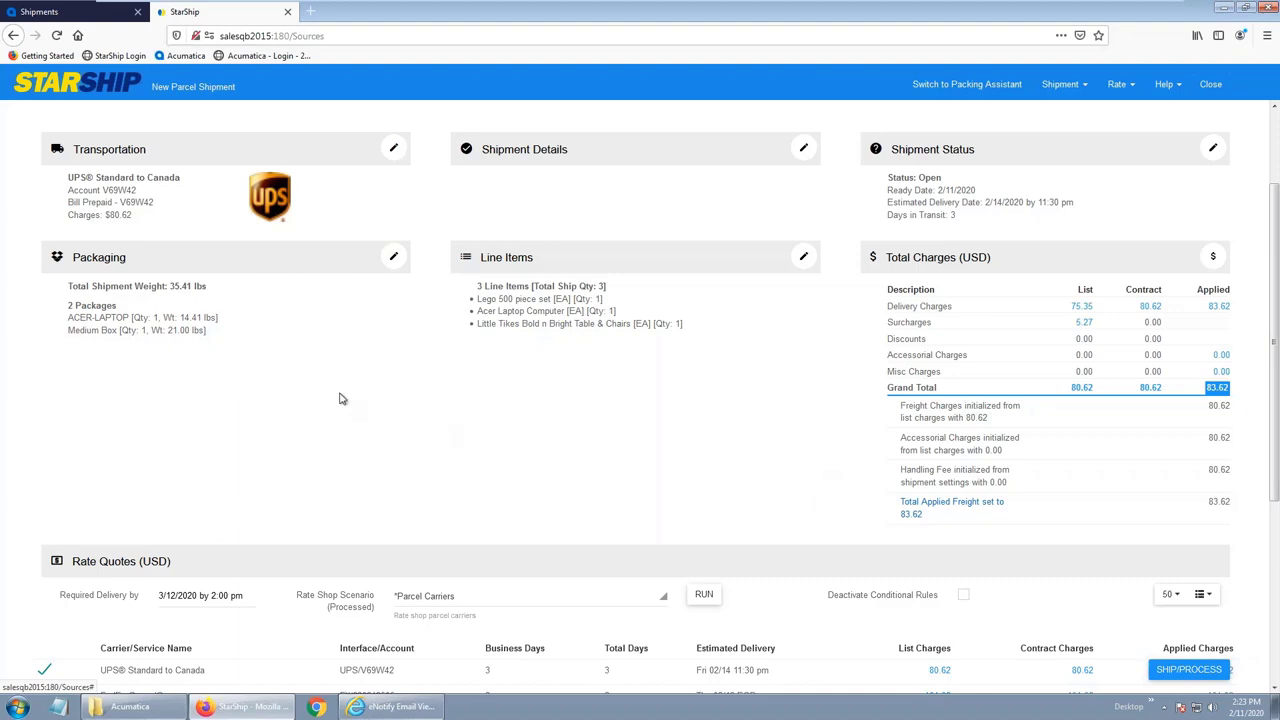
Step: Try to ship and process the shipment
scroll(886, 498, "up", 2)
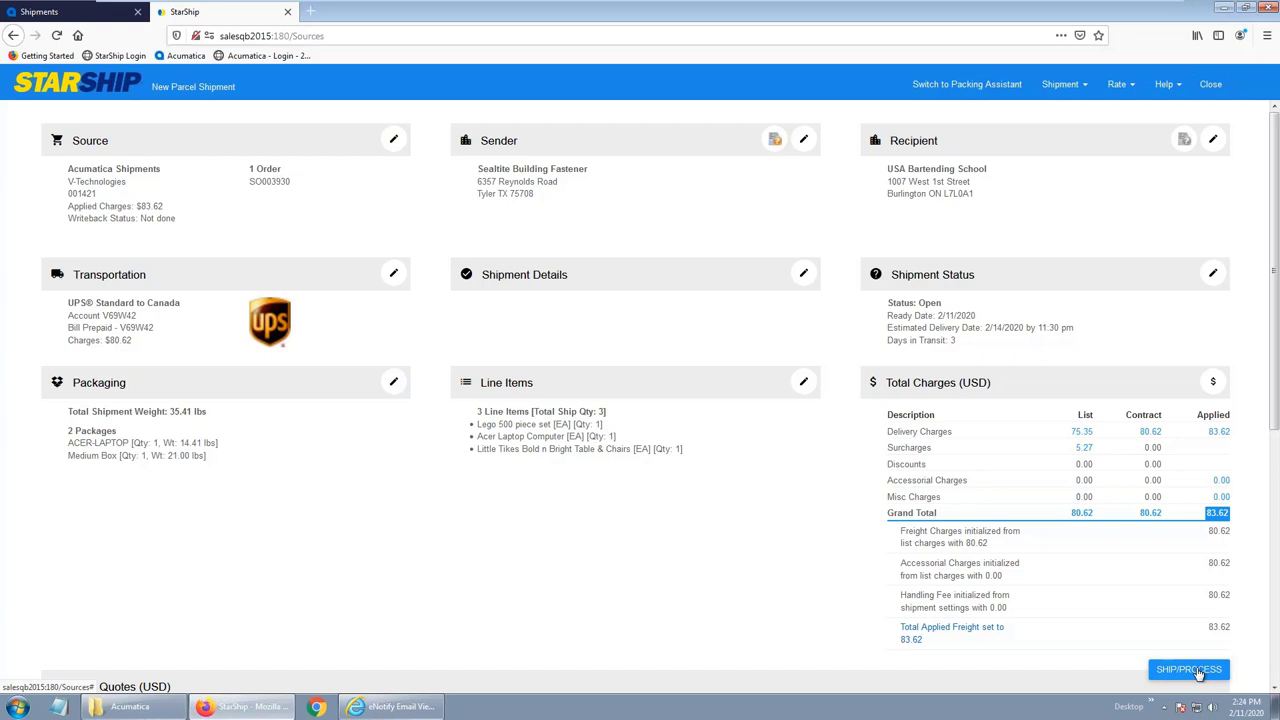
left_click(1066, 85)
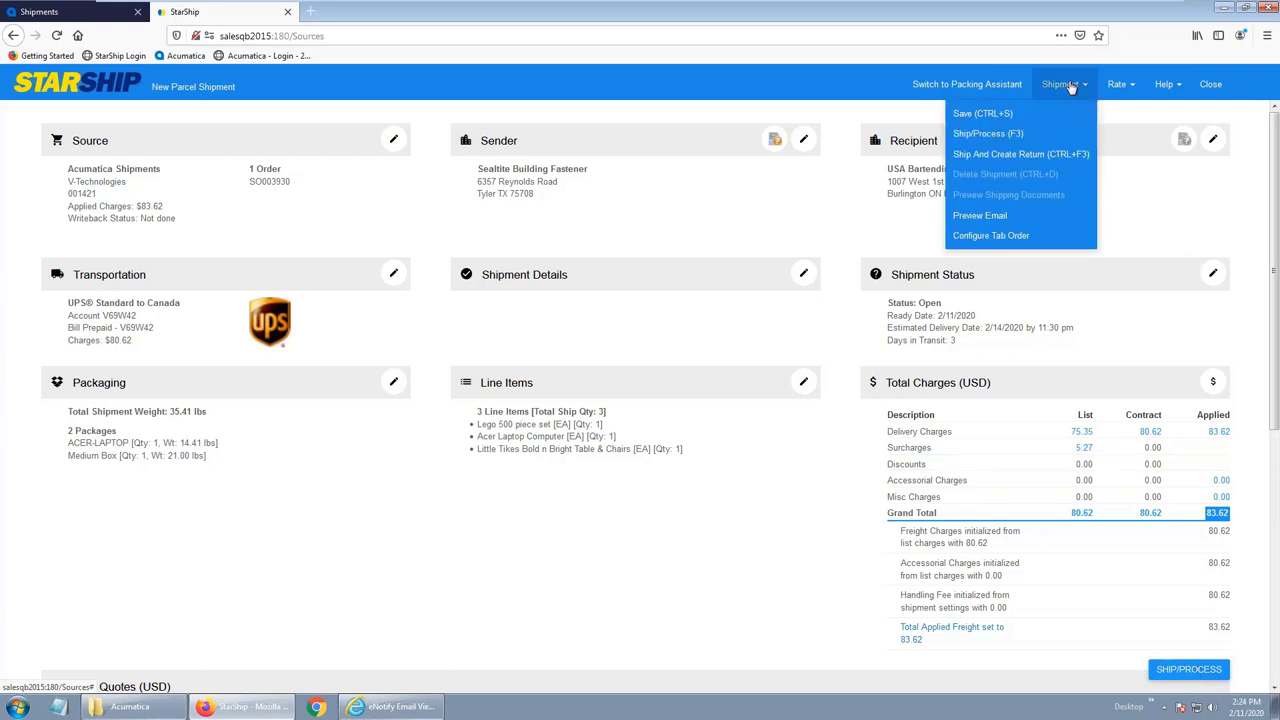
left_click(988, 134)
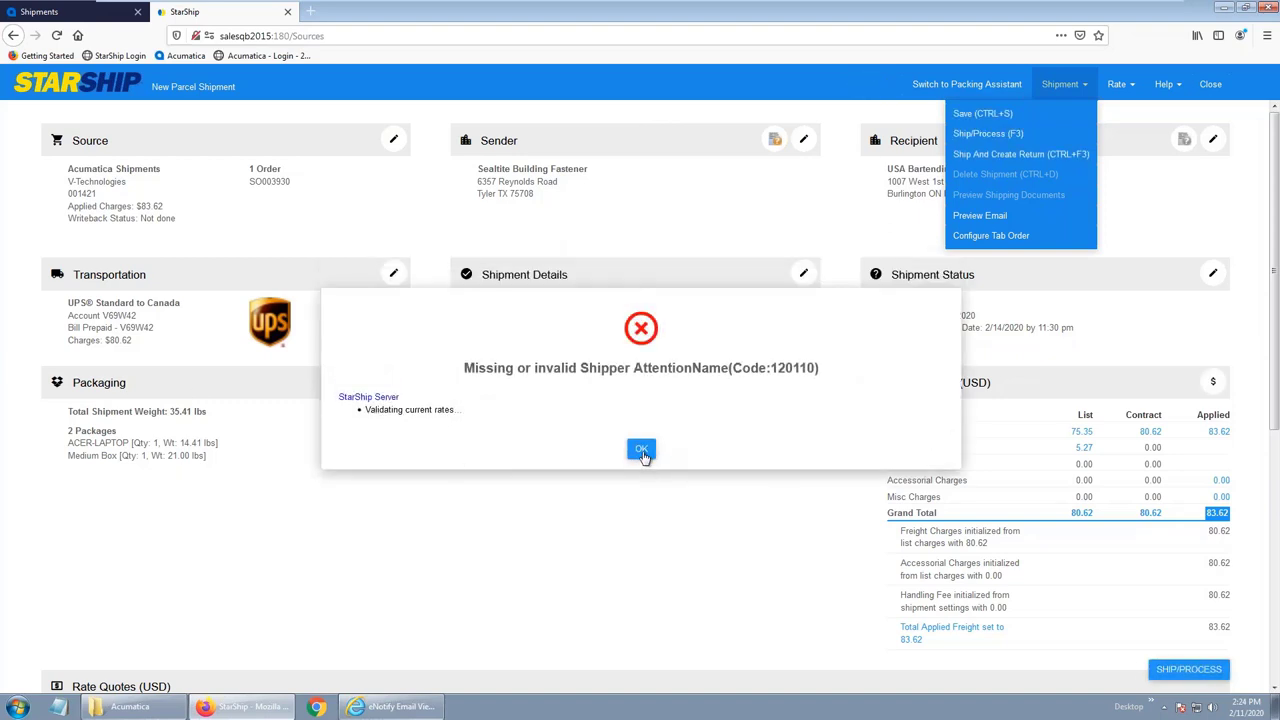
left_click(642, 451)
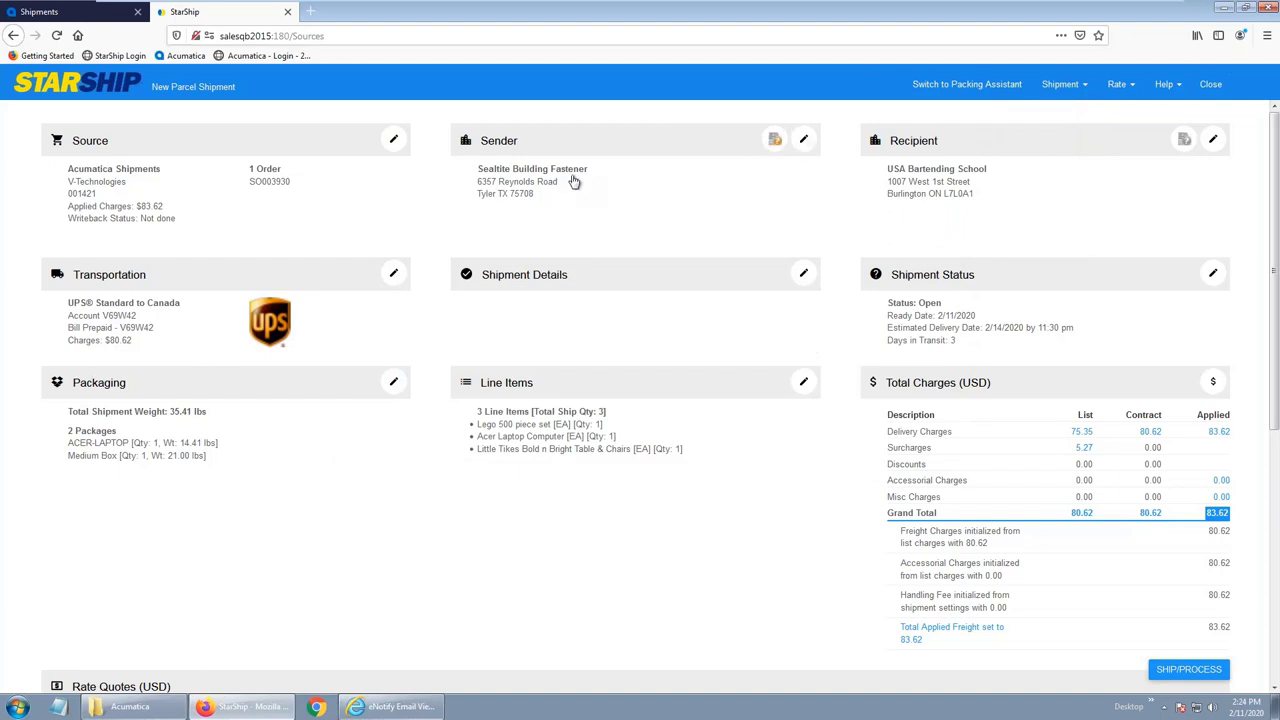
Step: Switch the sender to the MAIN address, accept the change, and ship and process the shipment
left_click(803, 139)
left_click(171, 226)
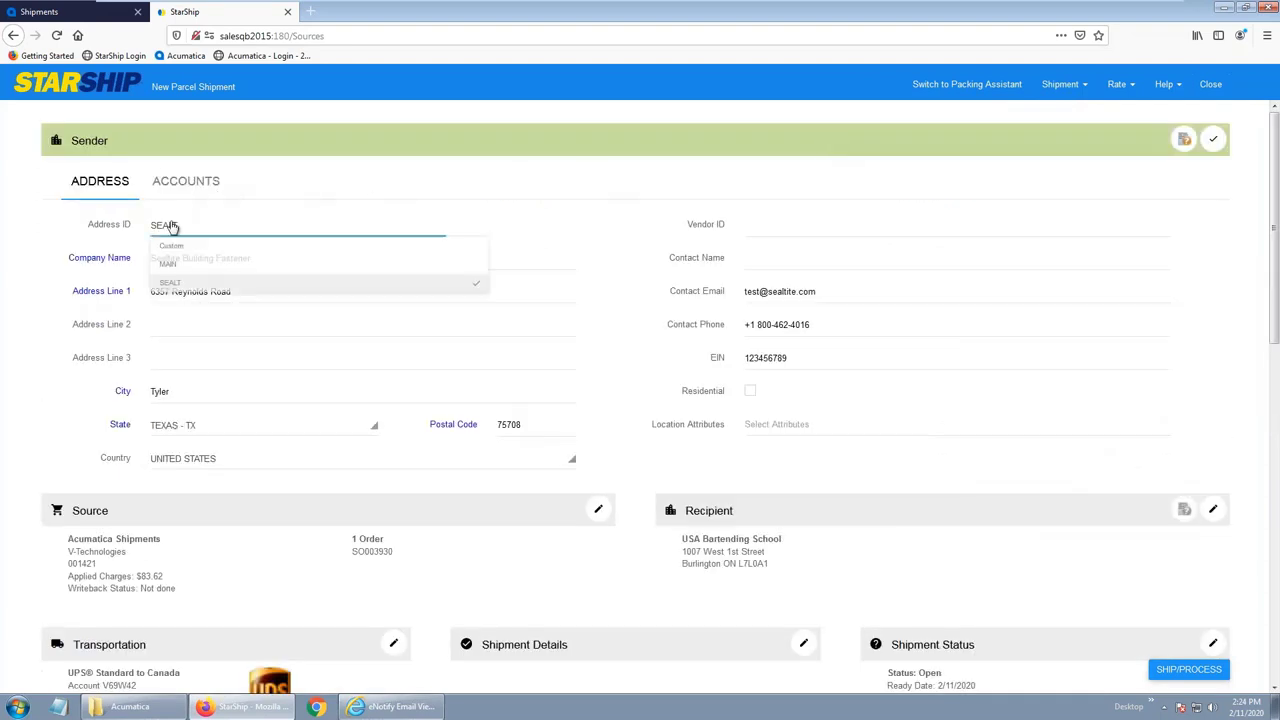
left_click(172, 271)
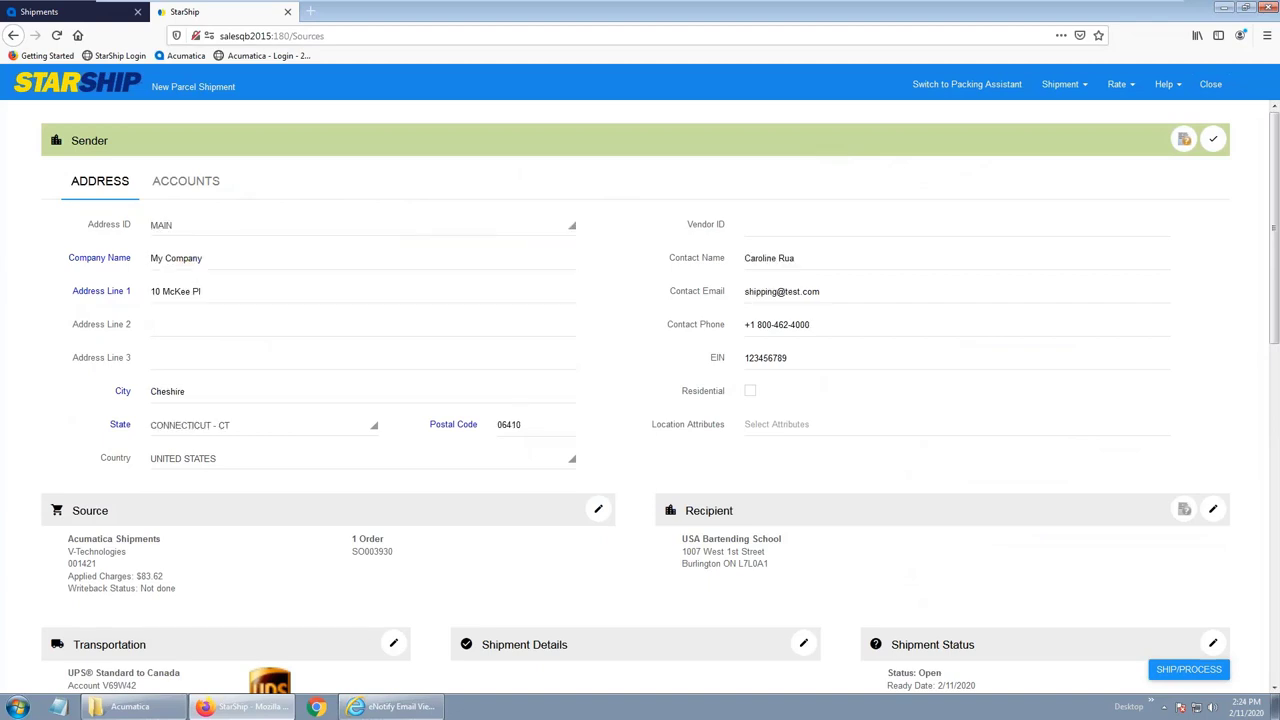
left_click(1212, 139)
left_click(1062, 84)
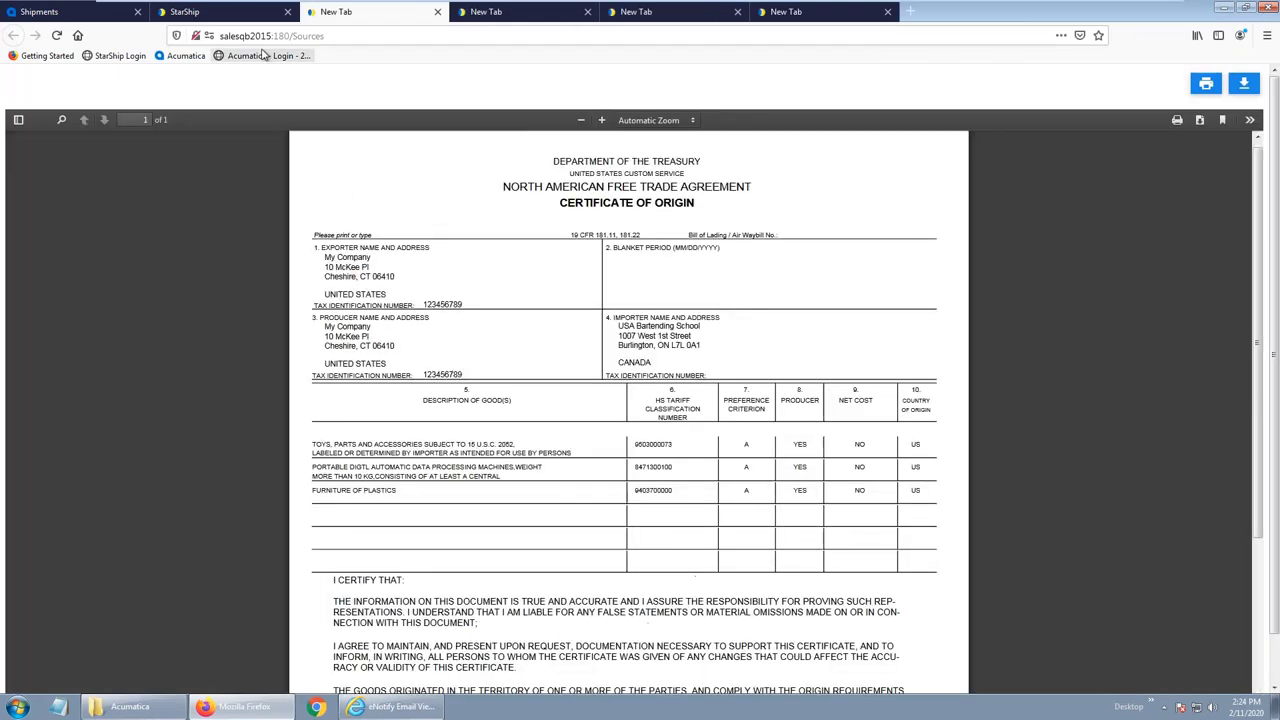
Step: Examine the generated UPS shipping labels and package packing lists for both packages, comparing the items packed in each
left_click(222, 14)
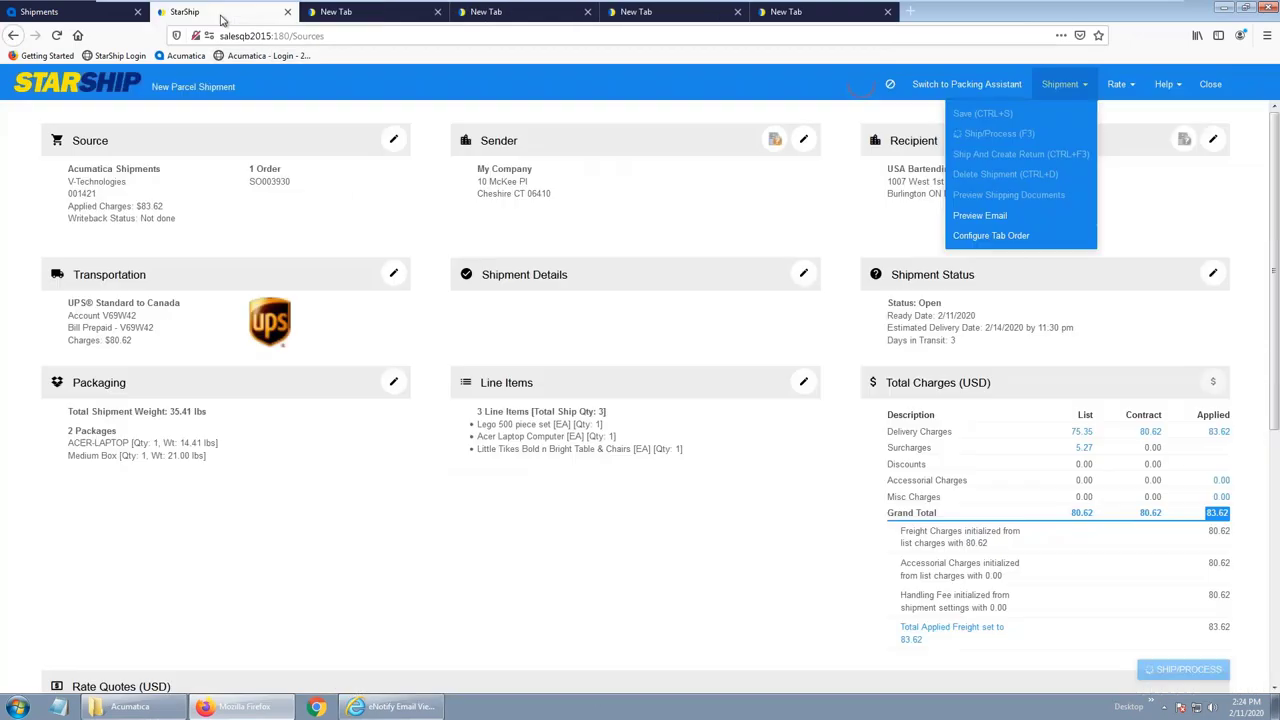
left_click(378, 14)
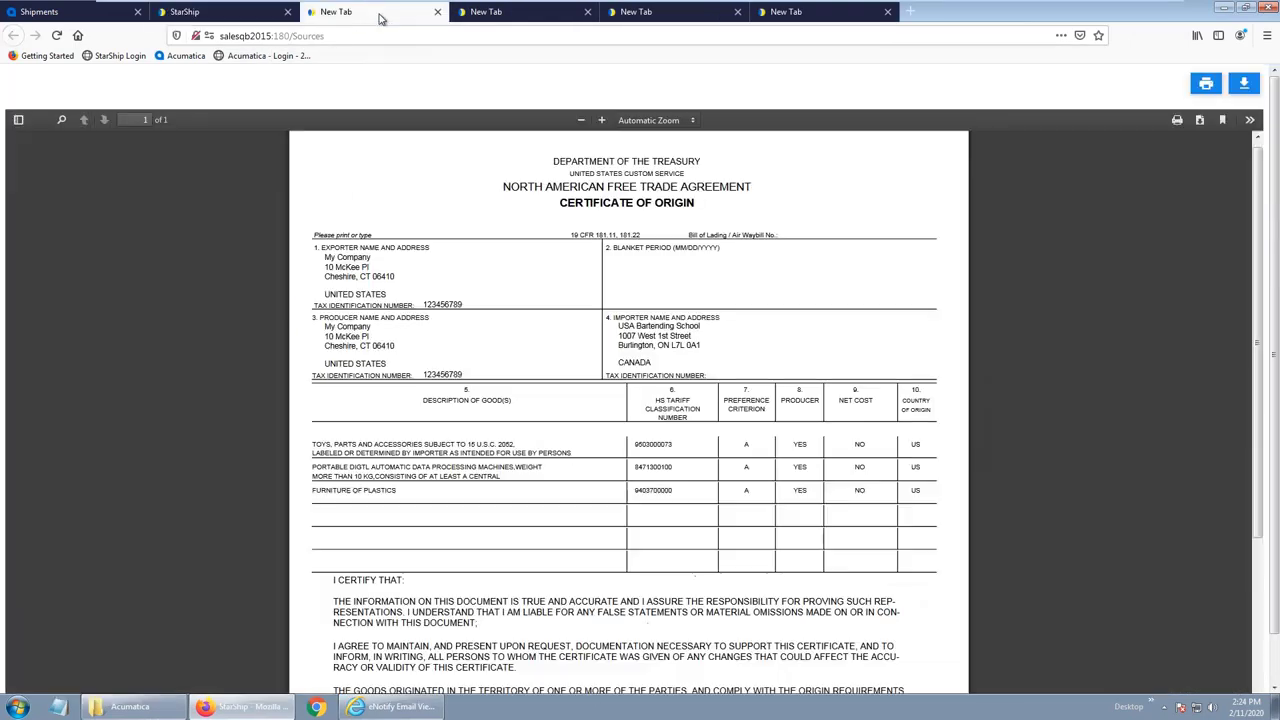
left_click(785, 14)
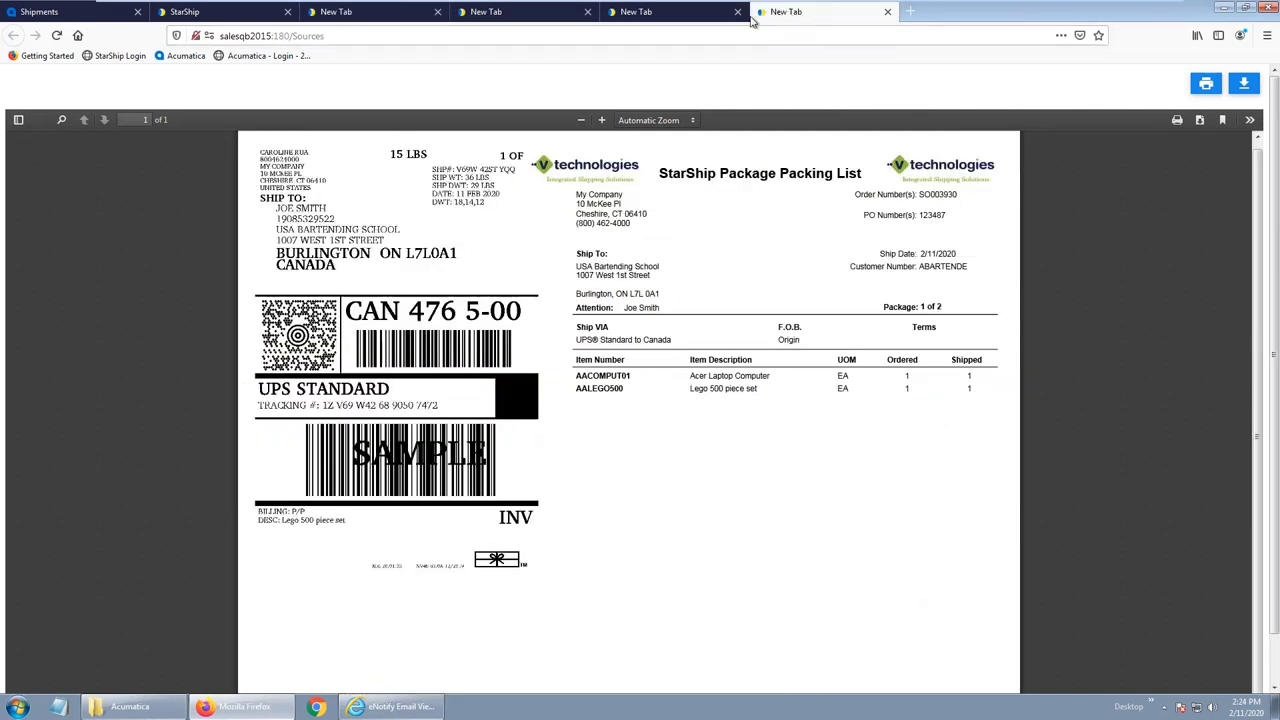
left_click(648, 13)
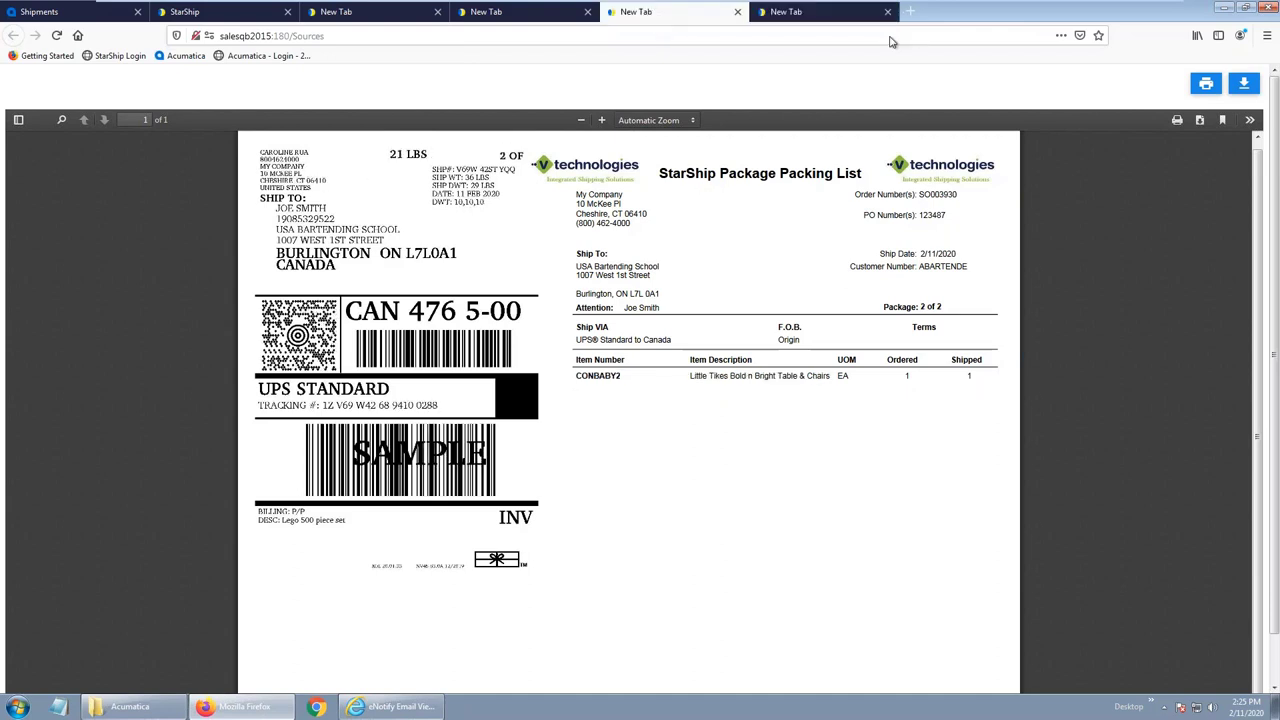
left_click(815, 20)
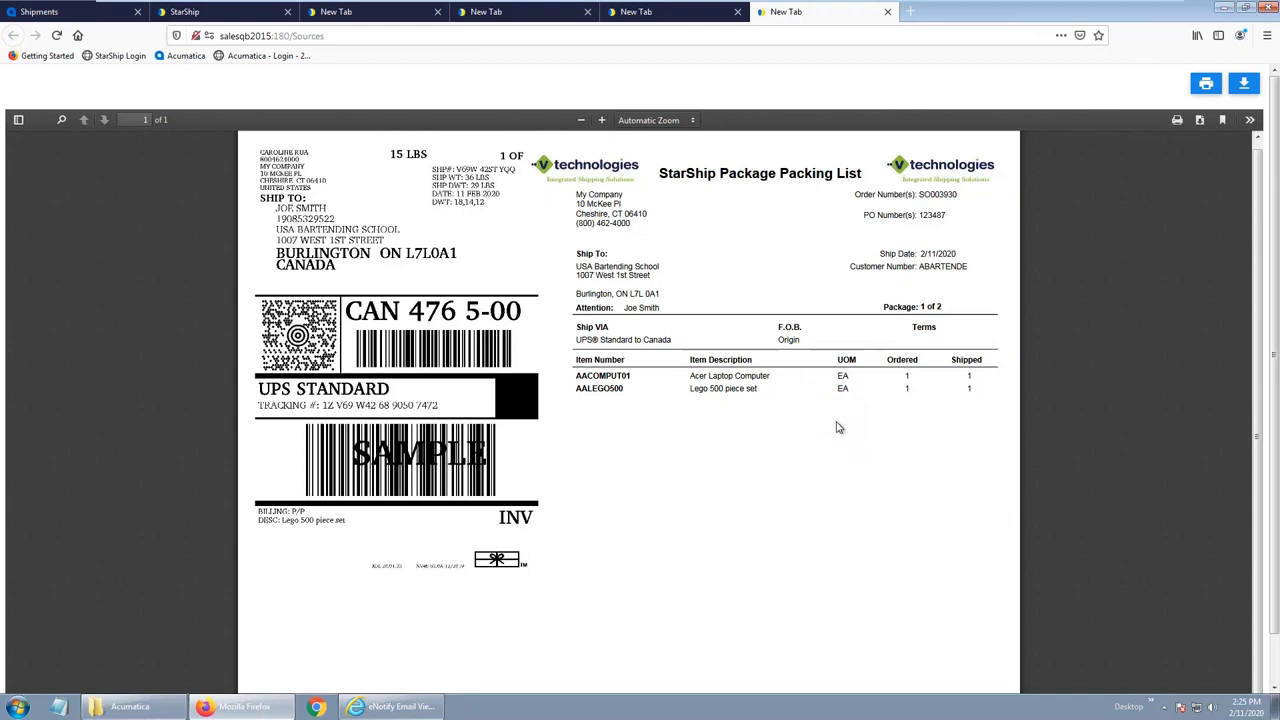
left_click(675, 17)
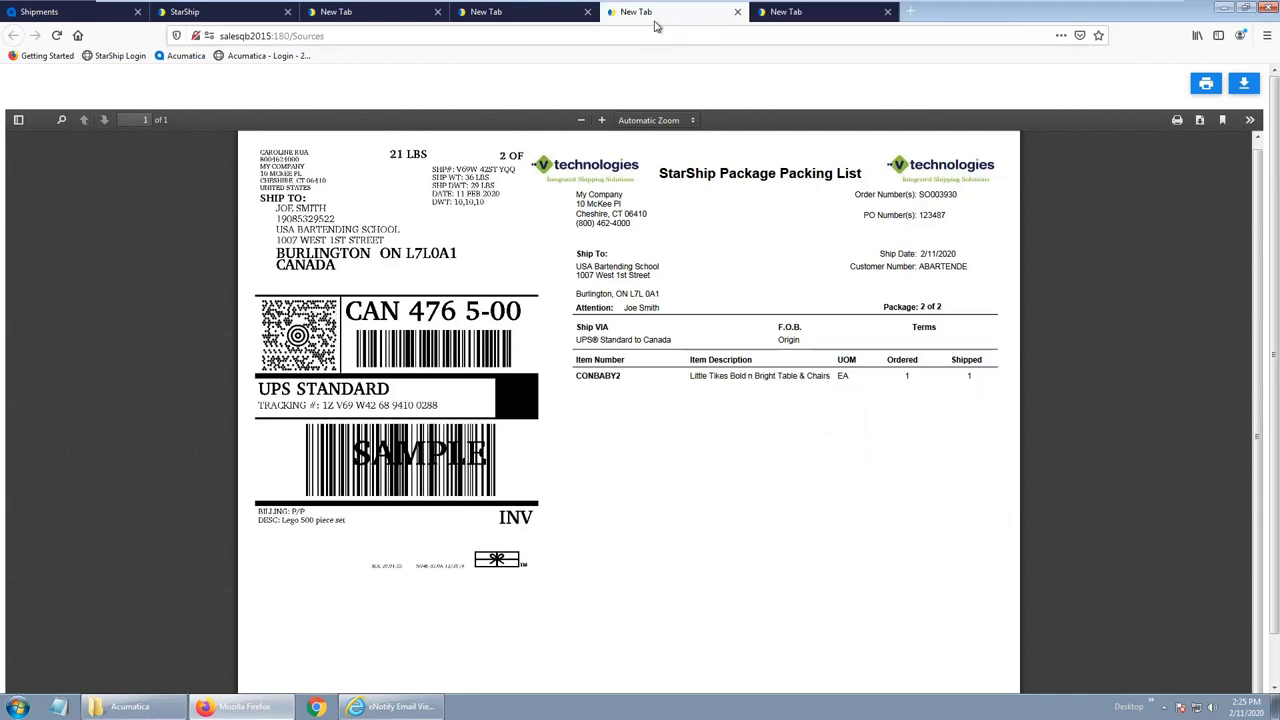
Step: Examine the commercial invoice, including its parties, description of goods, charges, invoice total and shipper signature
left_click(511, 20)
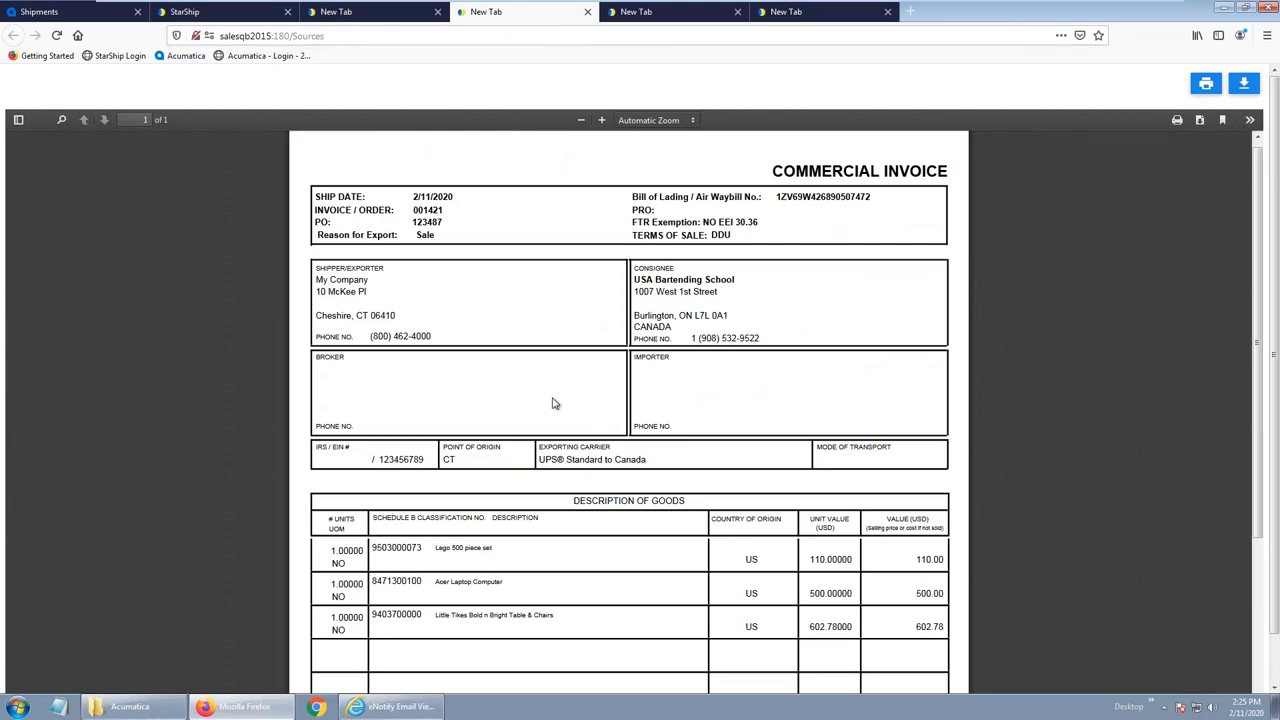
scroll(500, 390, "down", 5)
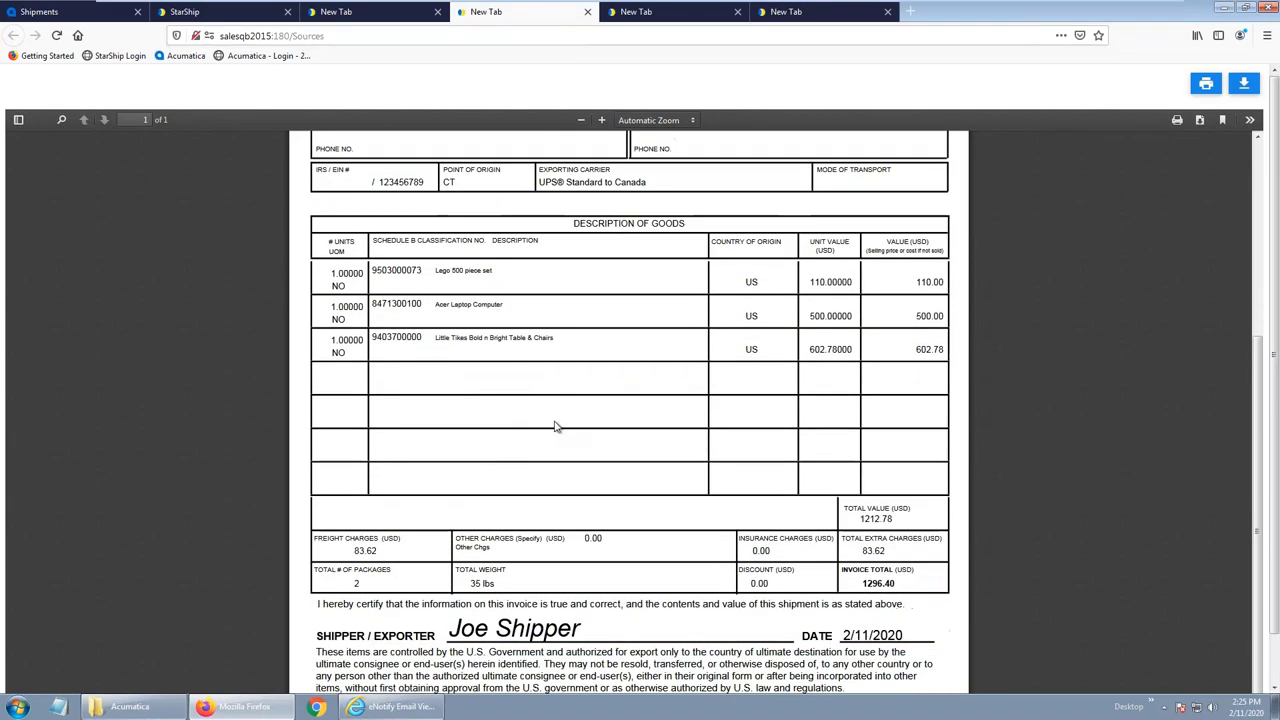
scroll(466, 357, "up", 1)
scroll(500, 523, "down", 1)
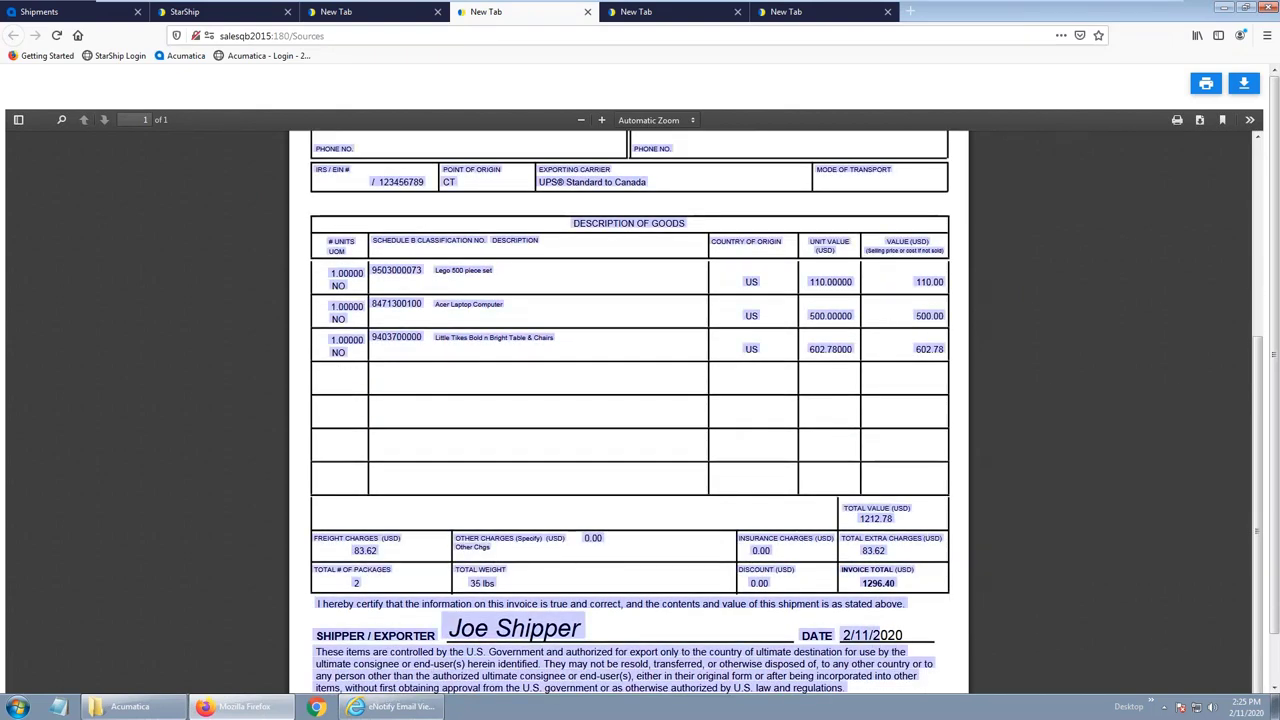
scroll(580, 560, "up", 5)
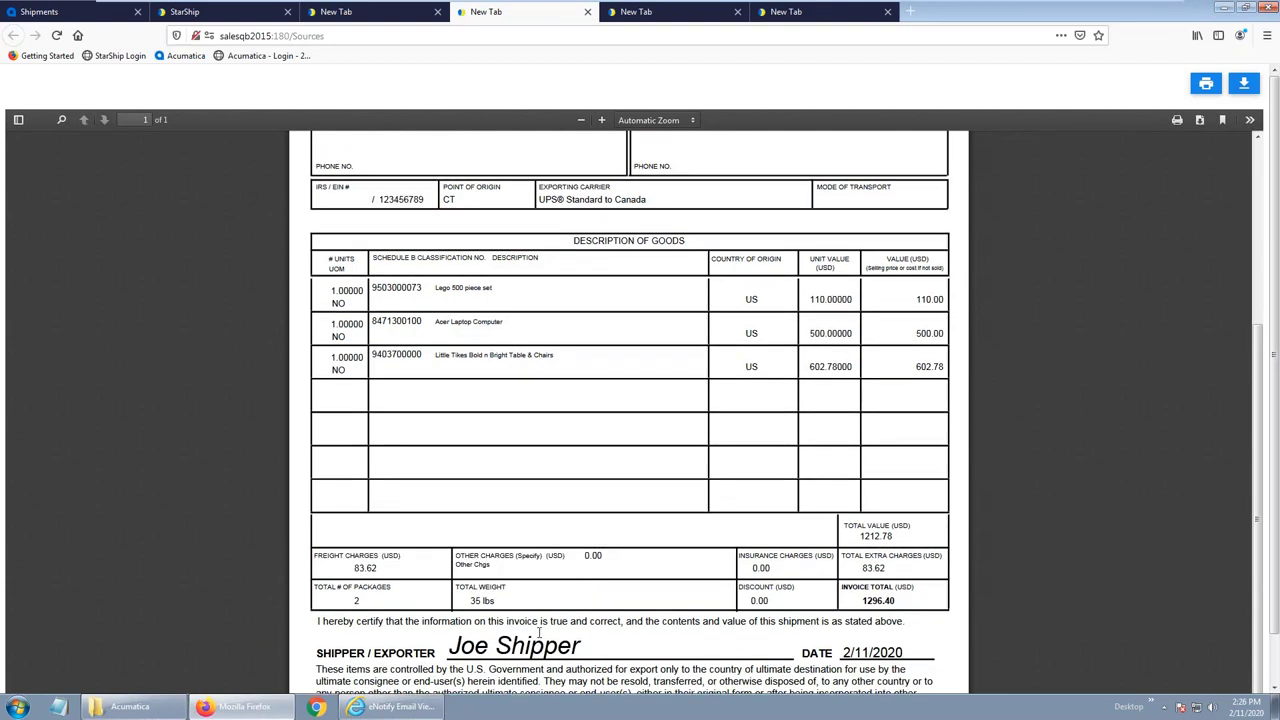
Step: Examine the NAFTA certificate of origin, from the exporter and importer details through the goods to the authorized signature
left_click(365, 14)
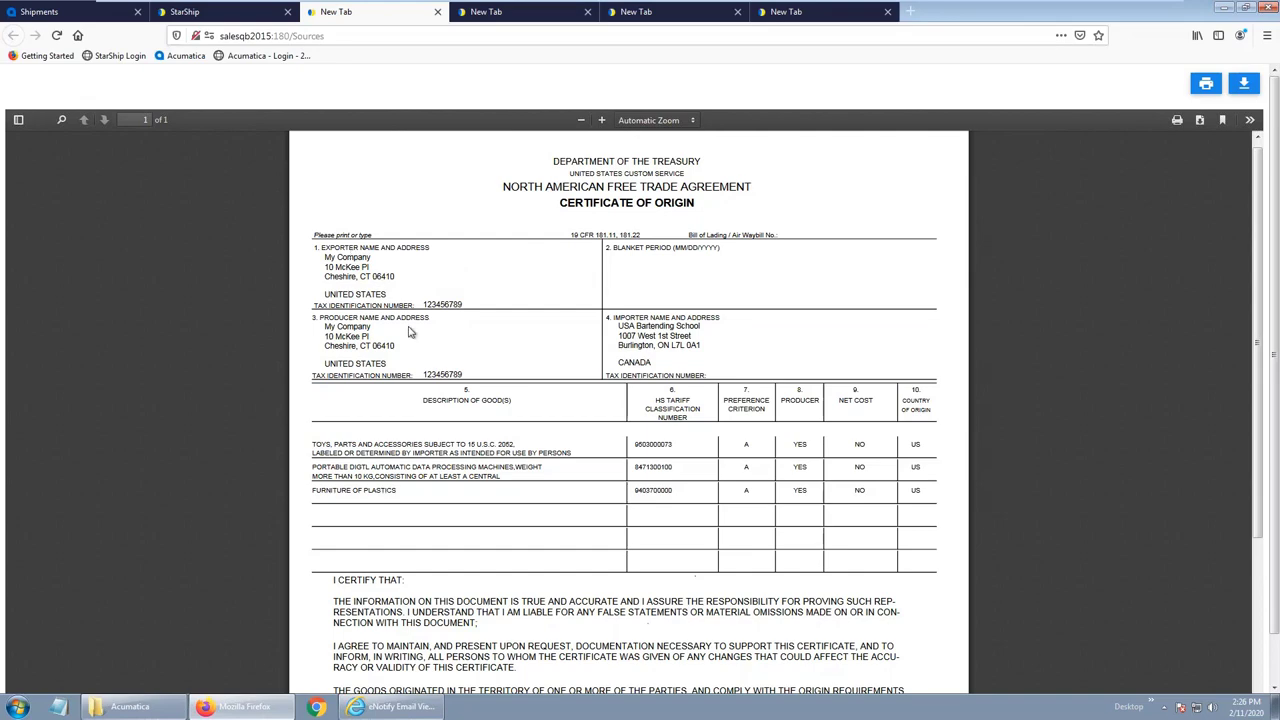
scroll(471, 449, "down", 3)
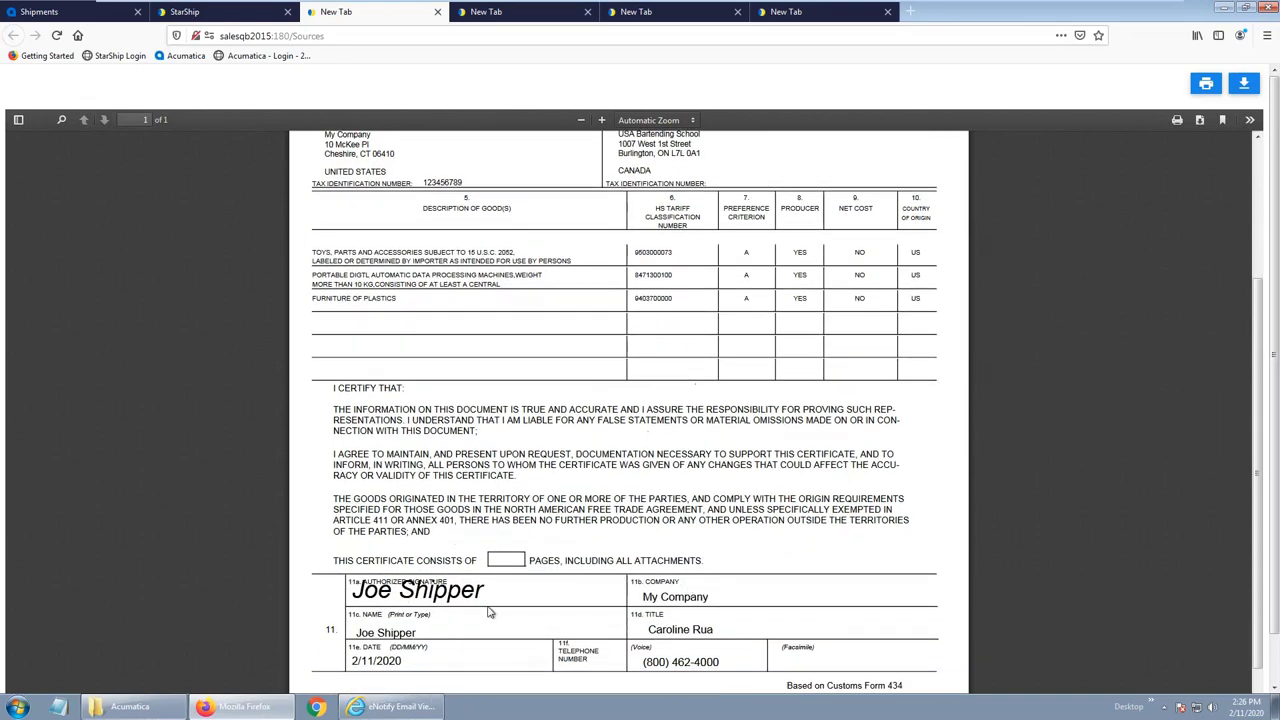
scroll(495, 617, "up", 1)
scroll(495, 617, "up", 3)
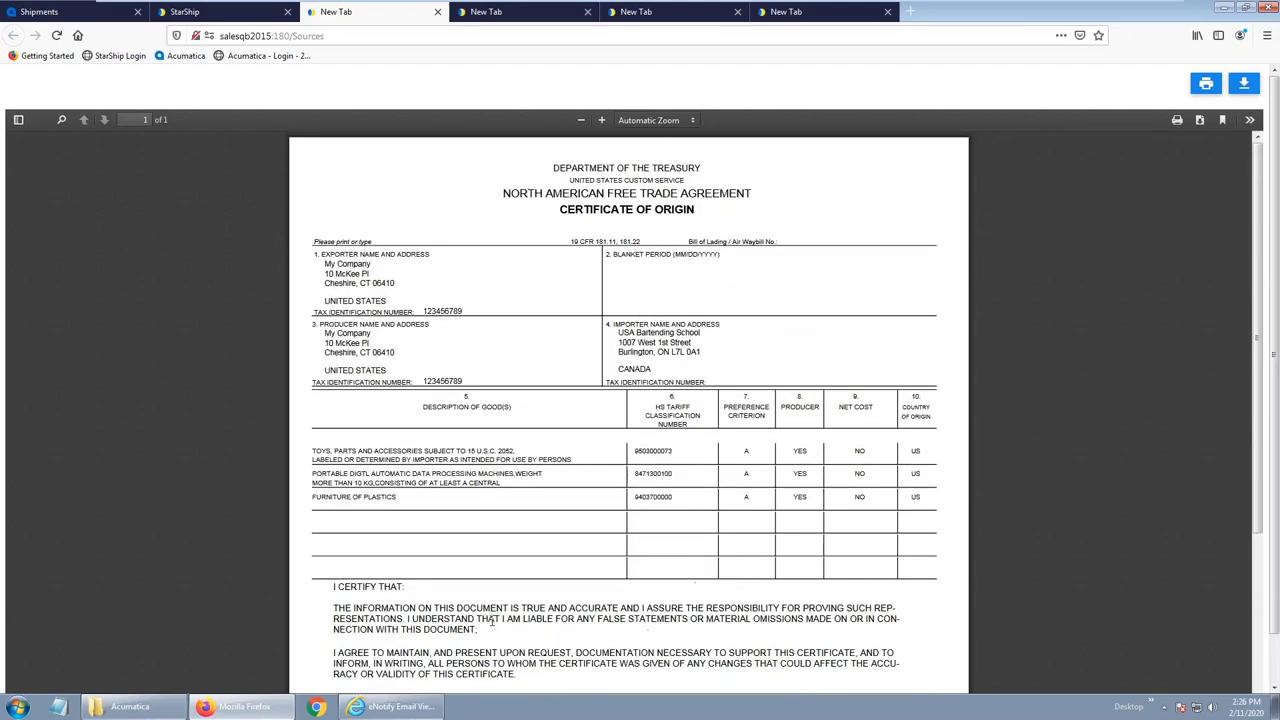
Step: Close the two package label and packing list documents and the commercial invoice
left_click(887, 11)
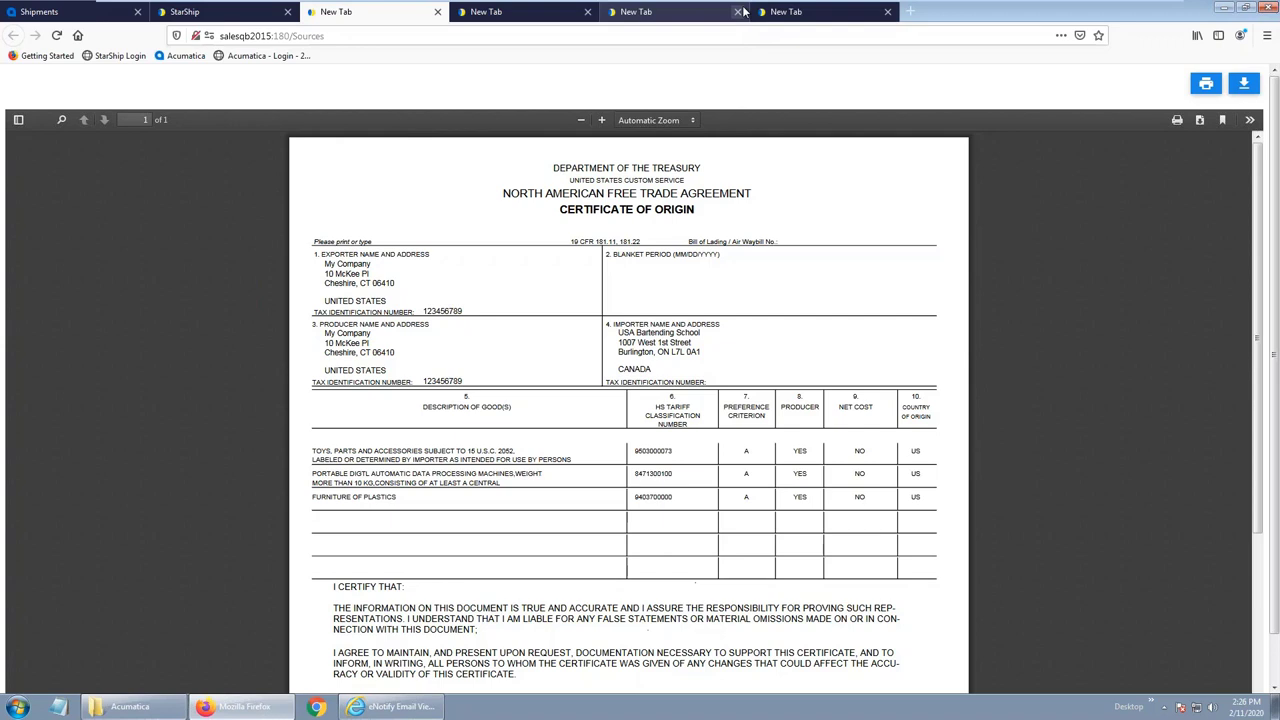
left_click(587, 11)
left_click(587, 11)
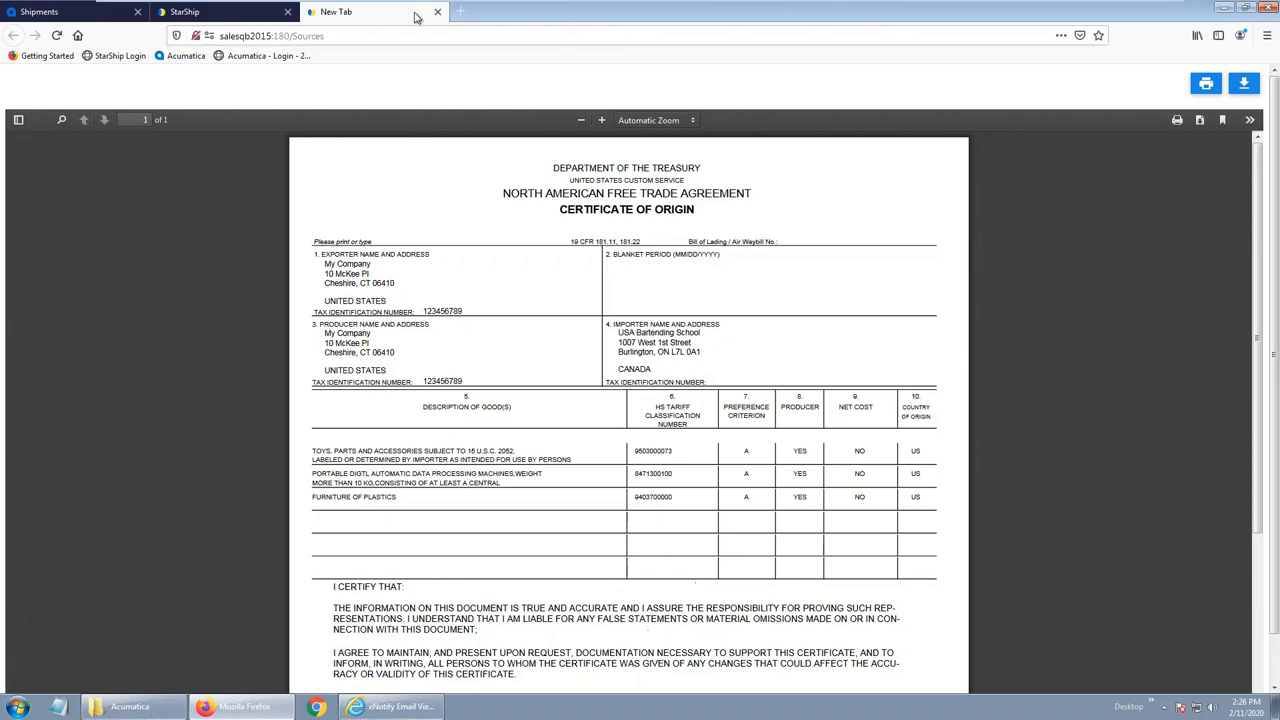